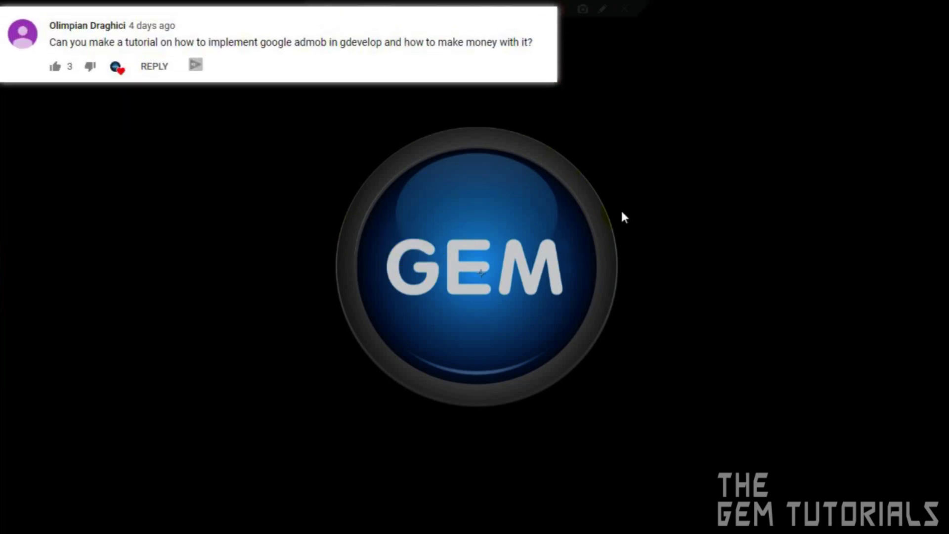
- Switch to GDevelop and create a new game from the Platformer starter
{"action": "left_click", "coordinate": [441, 386]}
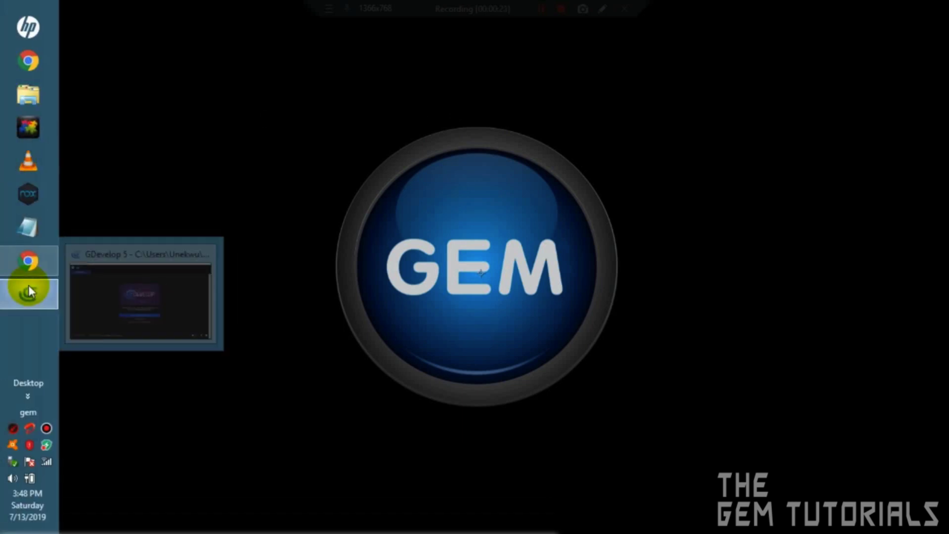
{"action": "left_click", "coordinate": [28, 290]}
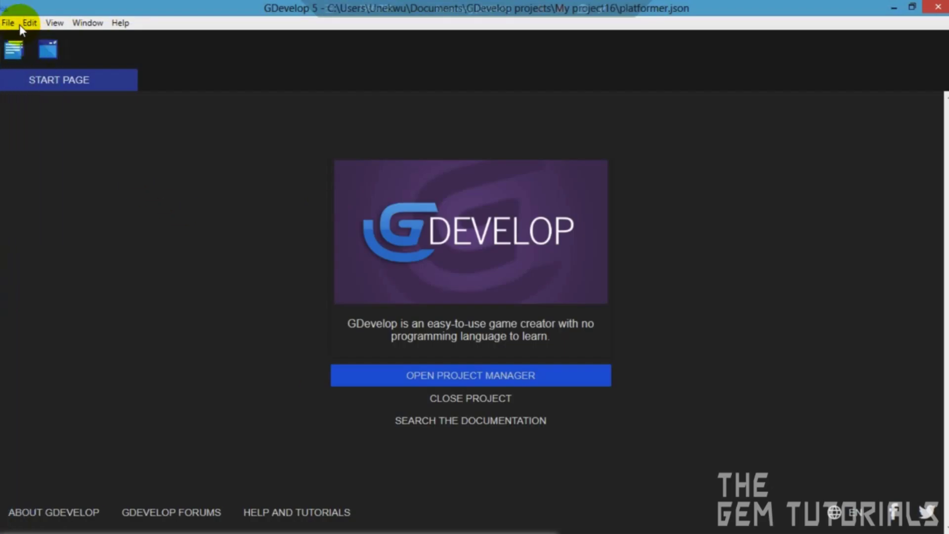
{"action": "left_click", "coordinate": [10, 24]}
{"action": "left_click", "coordinate": [11, 24]}
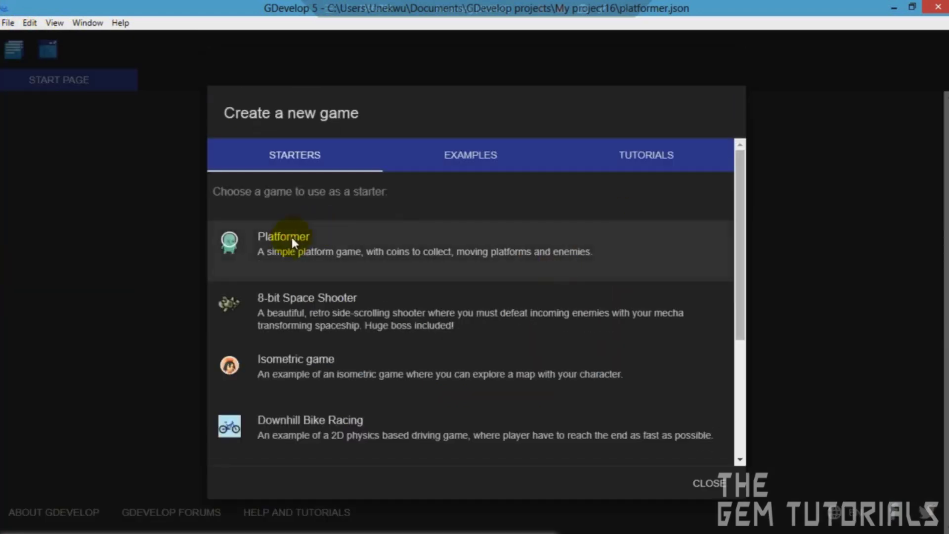
{"action": "left_click", "coordinate": [292, 239]}
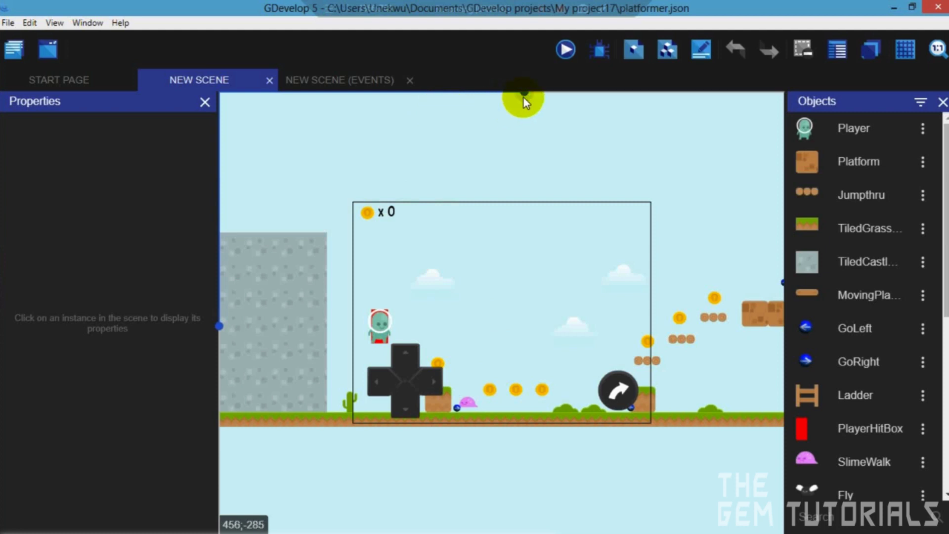
{"action": "mouse_move", "coordinate": [523, 97]}
{"action": "left_mouse_down"}
{"action": "mouse_move", "coordinate": [625, 105]}
{"action": "mouse_move", "coordinate": [523, 102]}
{"action": "left_mouse_up"}
{"action": "left_click", "coordinate": [517, 138]}
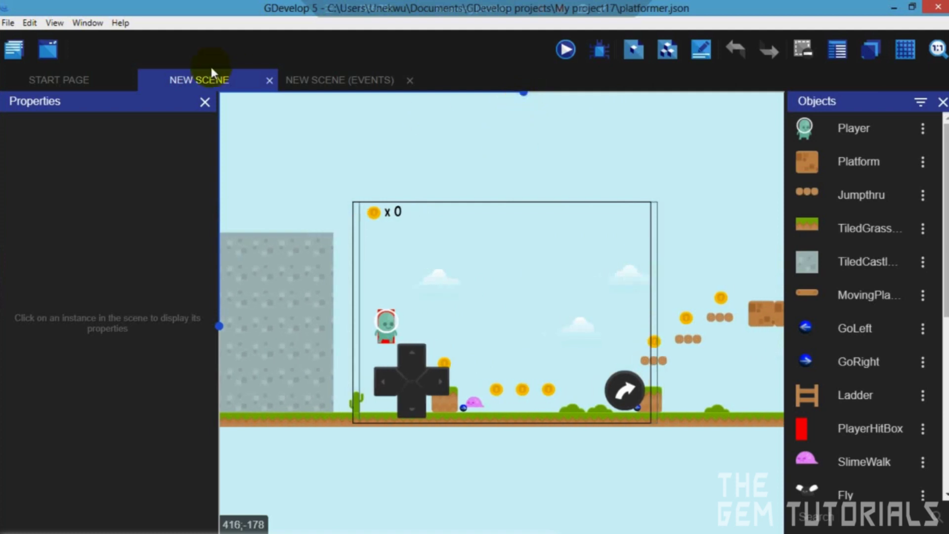
- Open the Platformer game's properties at the package name and AdMob application ID settings
{"action": "left_click", "coordinate": [12, 51]}
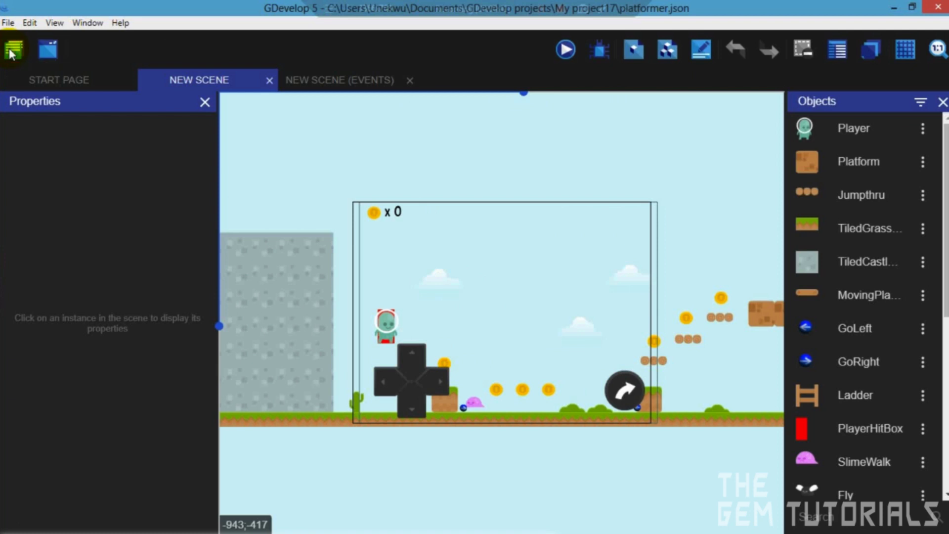
{"action": "left_click", "coordinate": [188, 70]}
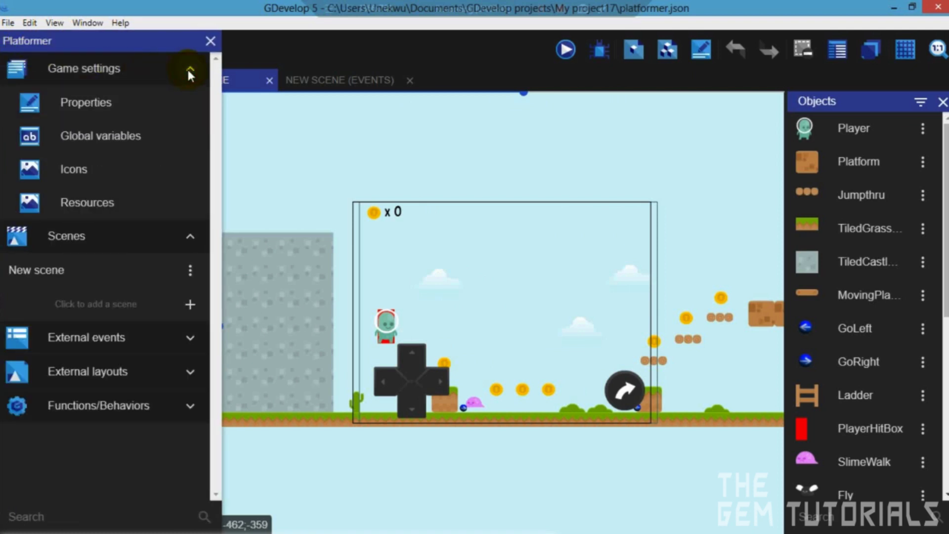
{"action": "left_click", "coordinate": [121, 100]}
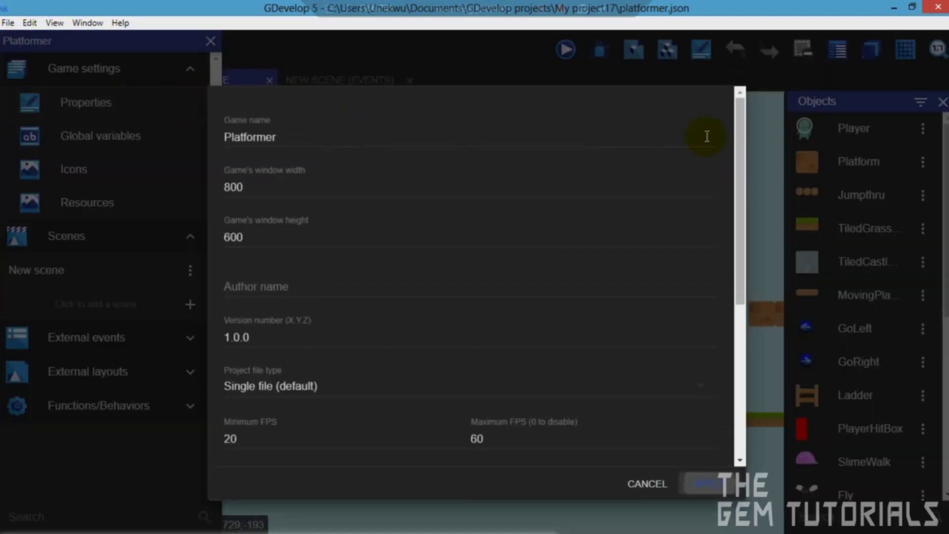
{"action": "left_click_drag", "start_coordinate": [744, 147], "coordinate": [729, 296]}
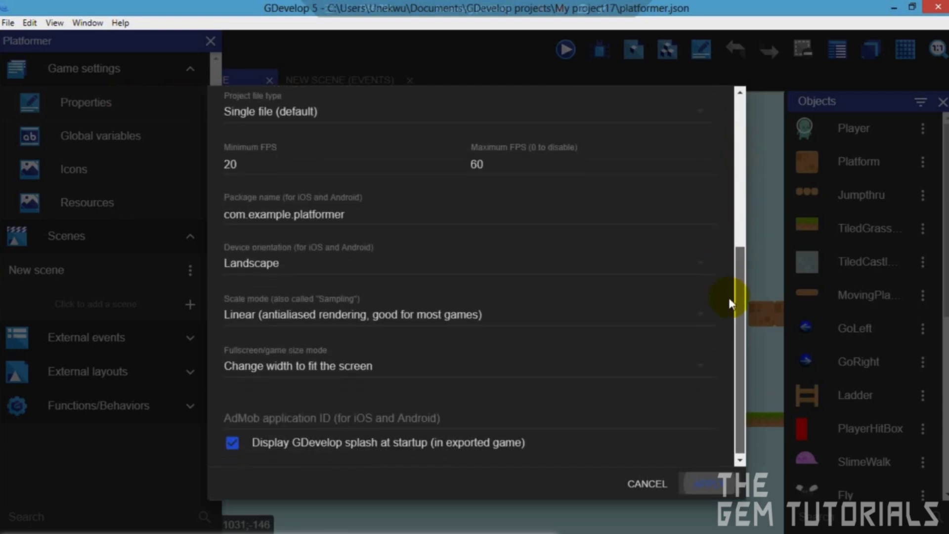
{"action": "left_click", "coordinate": [292, 220]}
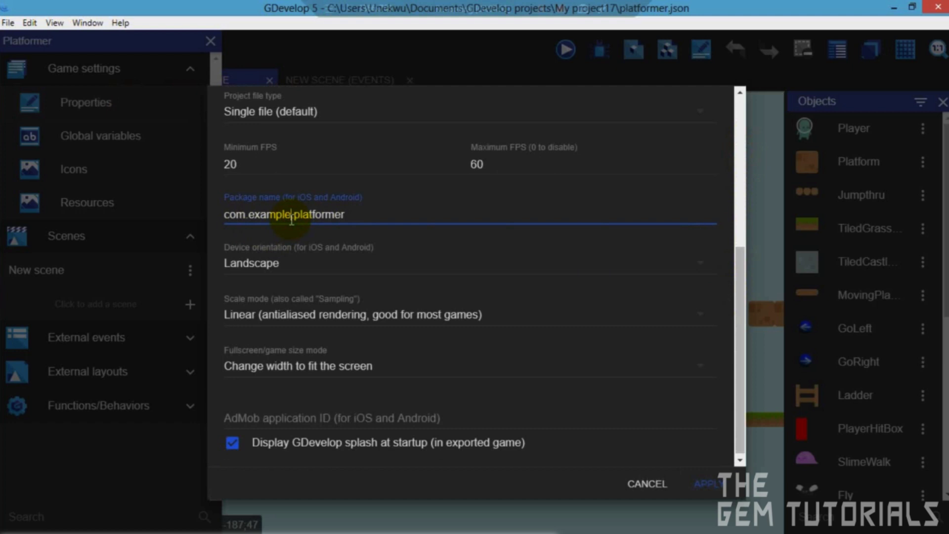
{"action": "left_click_drag", "start_coordinate": [379, 214], "coordinate": [231, 220]}
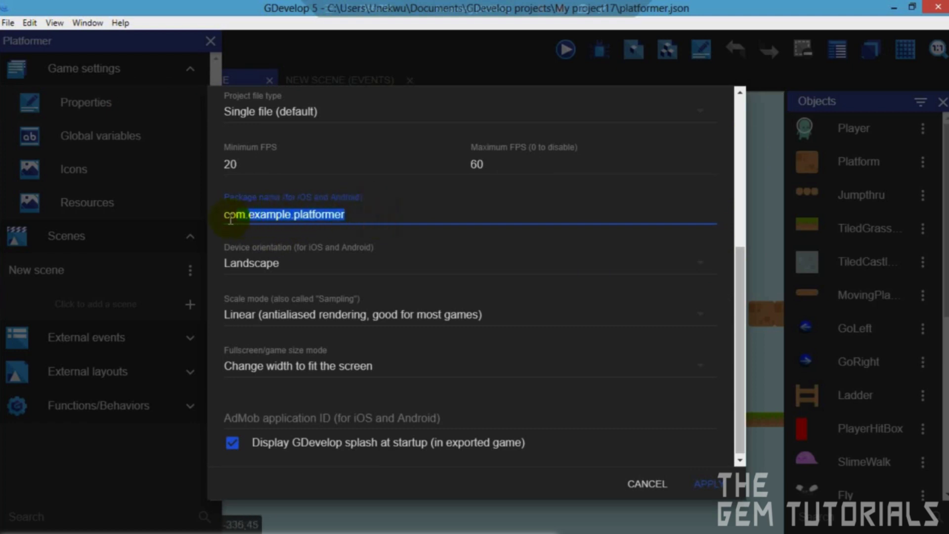
{"action": "left_click", "coordinate": [297, 215]}
{"action": "left_click", "coordinate": [403, 214]}
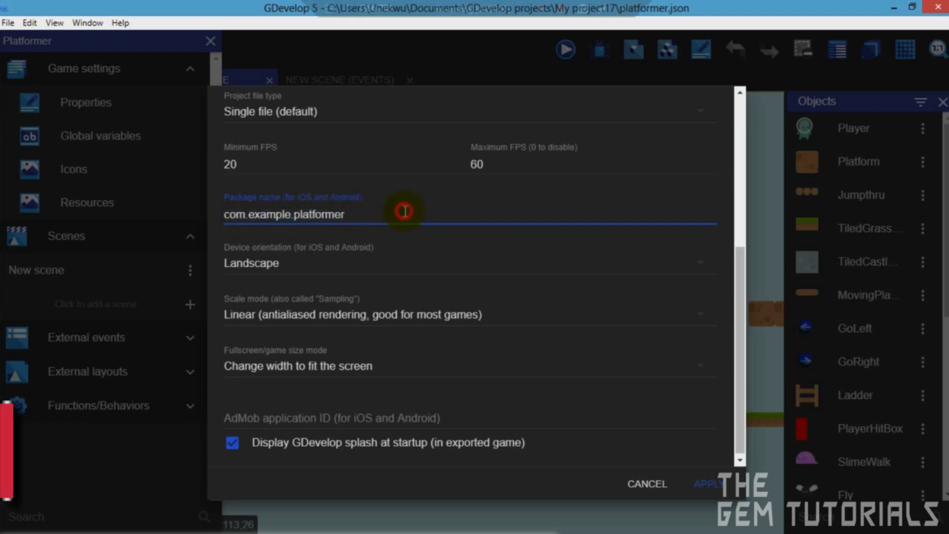
{"action": "left_click_drag", "start_coordinate": [357, 220], "coordinate": [224, 220]}
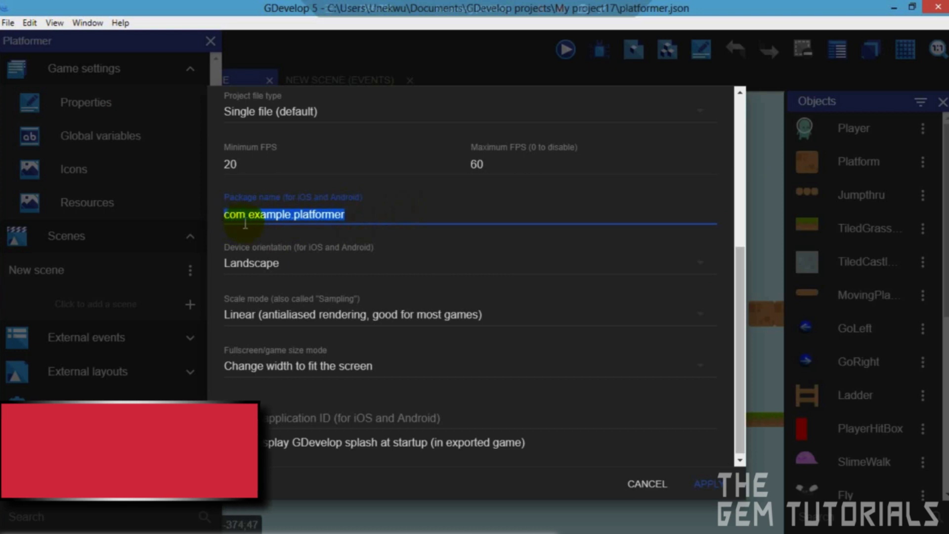
{"action": "left_click", "coordinate": [367, 217]}
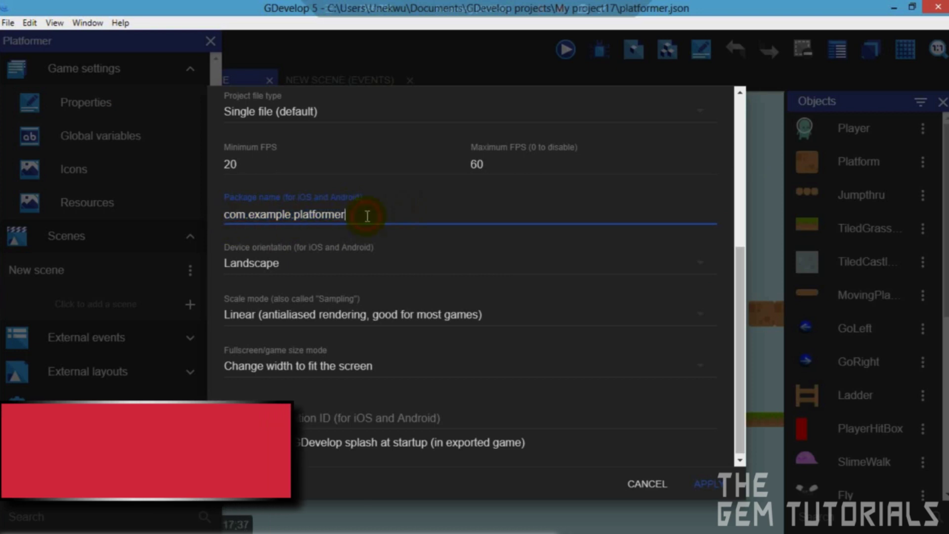
{"action": "left_click", "coordinate": [230, 218]}
{"action": "left_click_drag", "start_coordinate": [363, 218], "coordinate": [210, 220]}
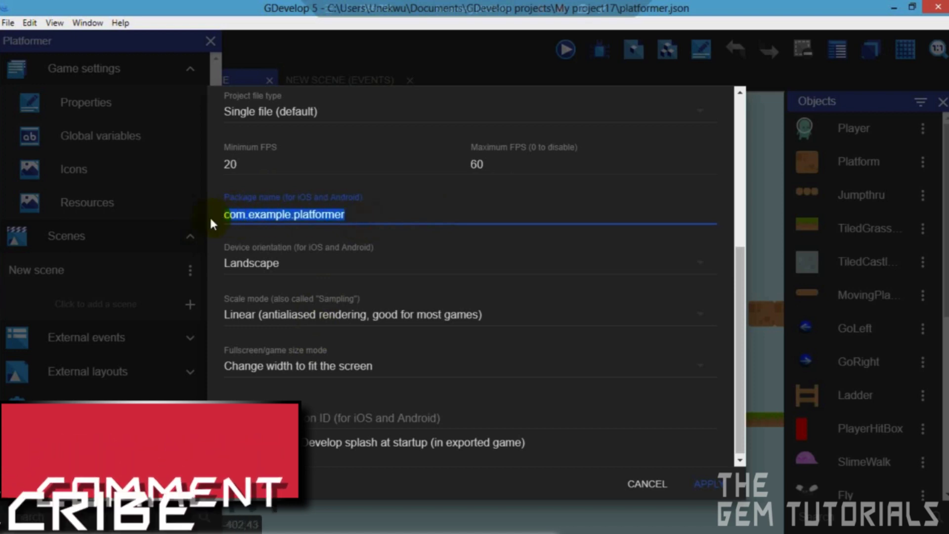
- Set the package name for iOS and Android to com.gemtutorials.platformer and apply the game properties
{"action": "left_click", "coordinate": [292, 219]}
{"action": "key", "text": "BackSpace"}
{"action": "key", "text": "BackSpace"}
{"action": "key", "text": "BackSpace"}
{"action": "key", "text": "BackSpace"}
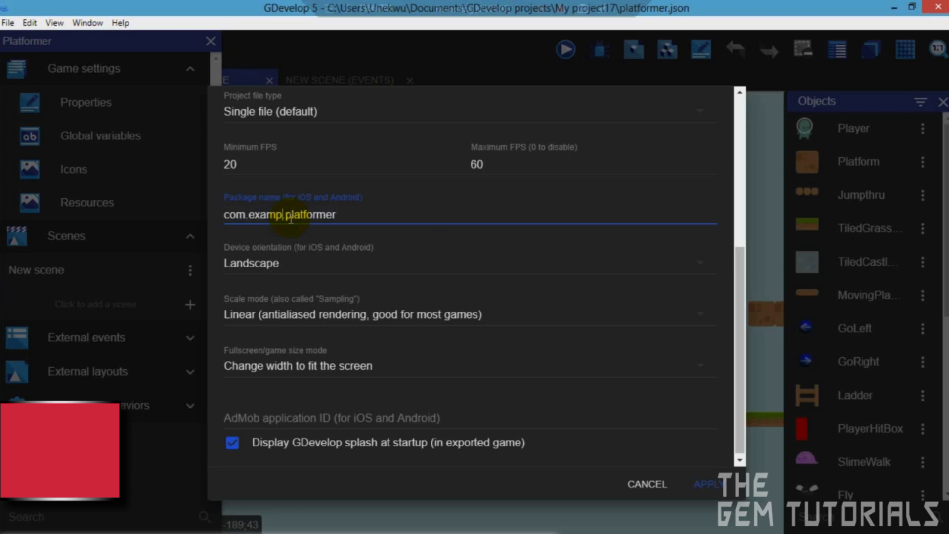
{"action": "key", "text": "BackSpace"}
{"action": "key", "text": "BackSpace"}
{"action": "key", "text": "BackSpace"}
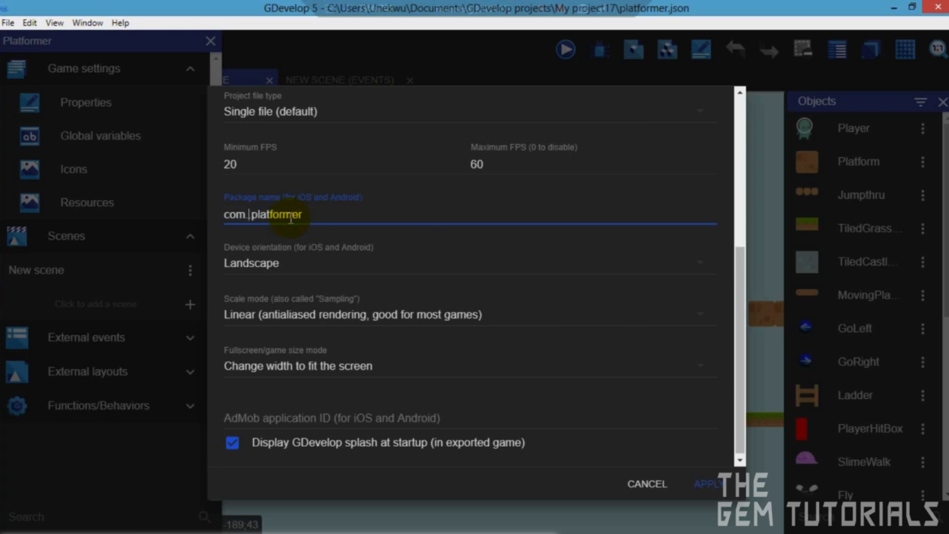
{"action": "type", "text": "gem"}
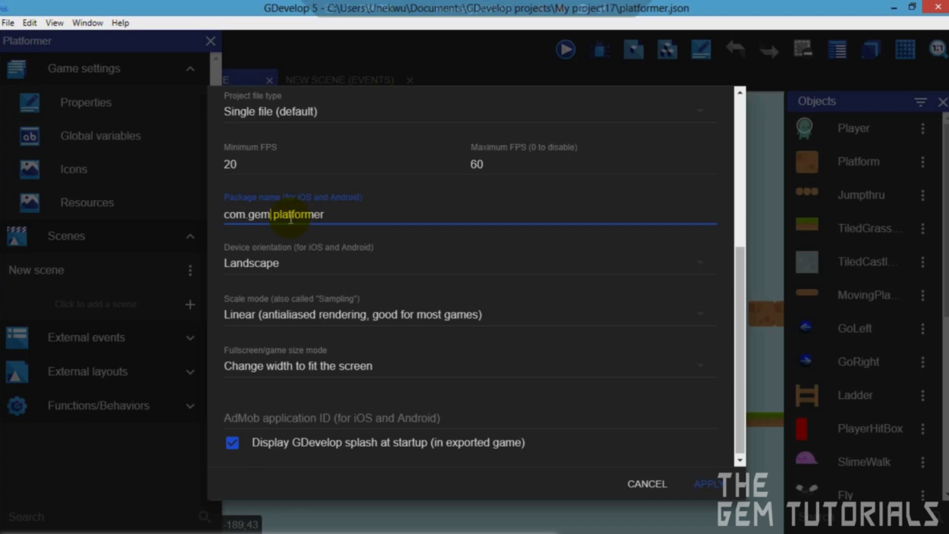
{"action": "type", "text": "tutoriaks"}
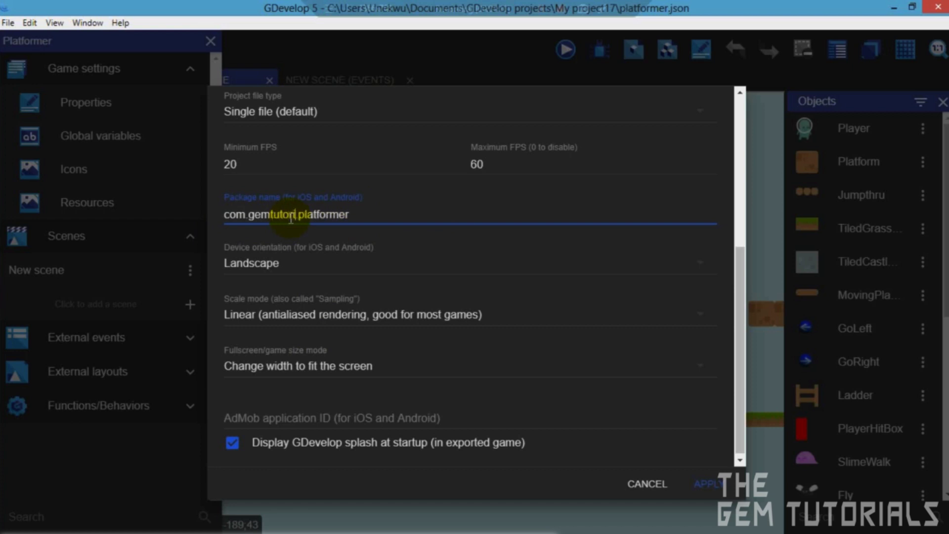
{"action": "key", "text": "BackSpace"}
{"action": "key", "text": "BackSpace"}
{"action": "type", "text": "ls"}
{"action": "left_click", "coordinate": [372, 214]}
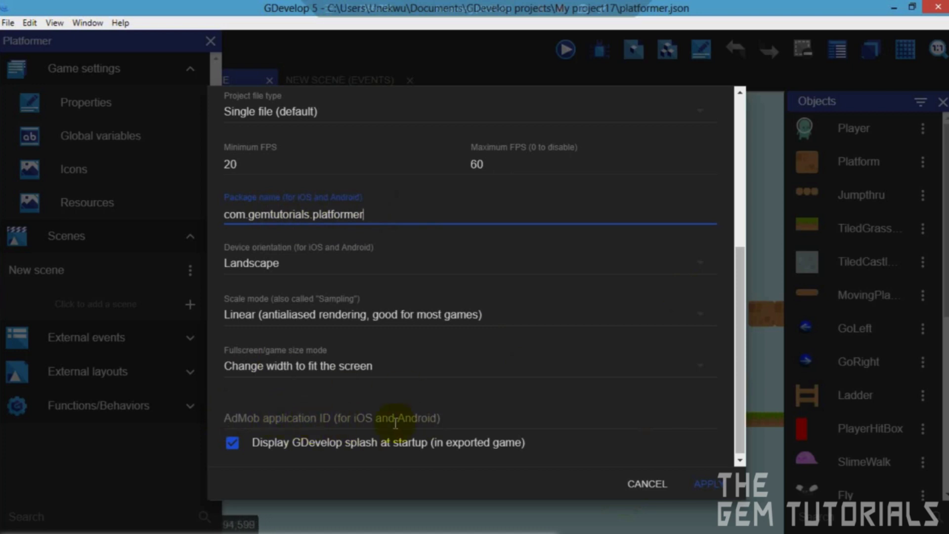
{"action": "left_click", "coordinate": [706, 483]}
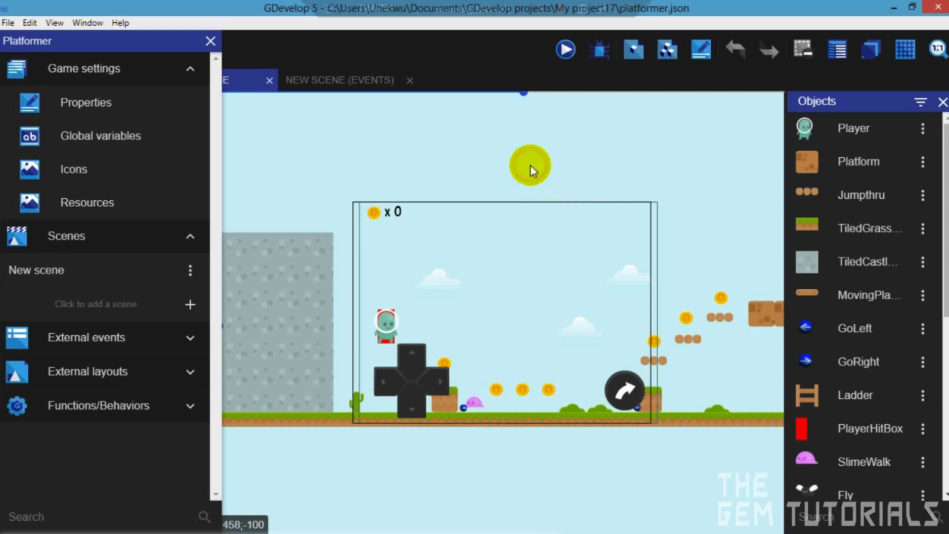
- Close the project manager and look through the new scene's events and its layout
{"action": "left_click", "coordinate": [359, 88]}
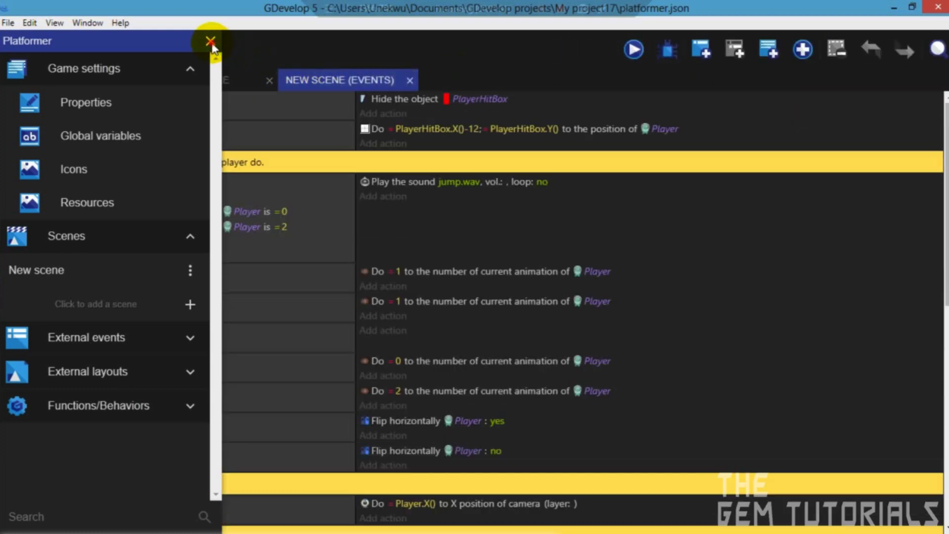
{"action": "left_click", "coordinate": [210, 41]}
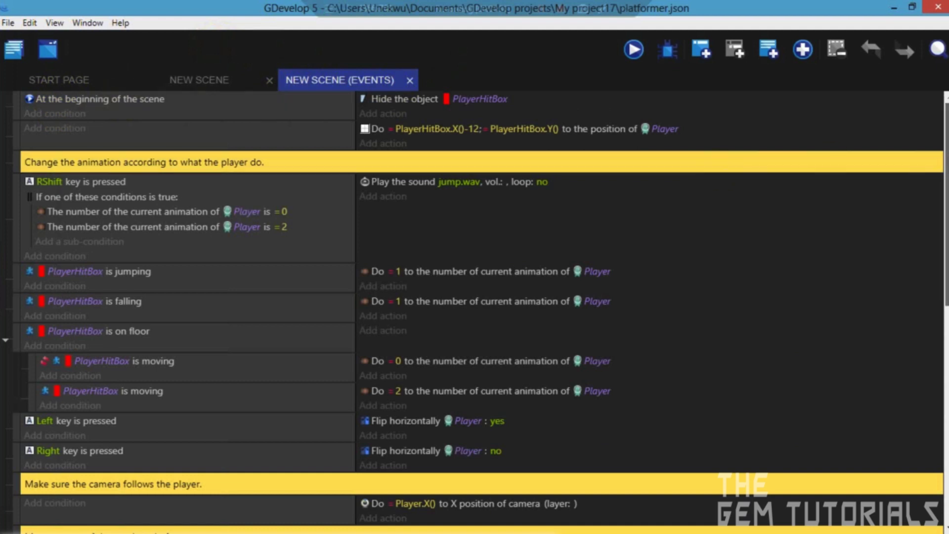
{"action": "left_click_drag", "start_coordinate": [945, 173], "coordinate": [946, 220]}
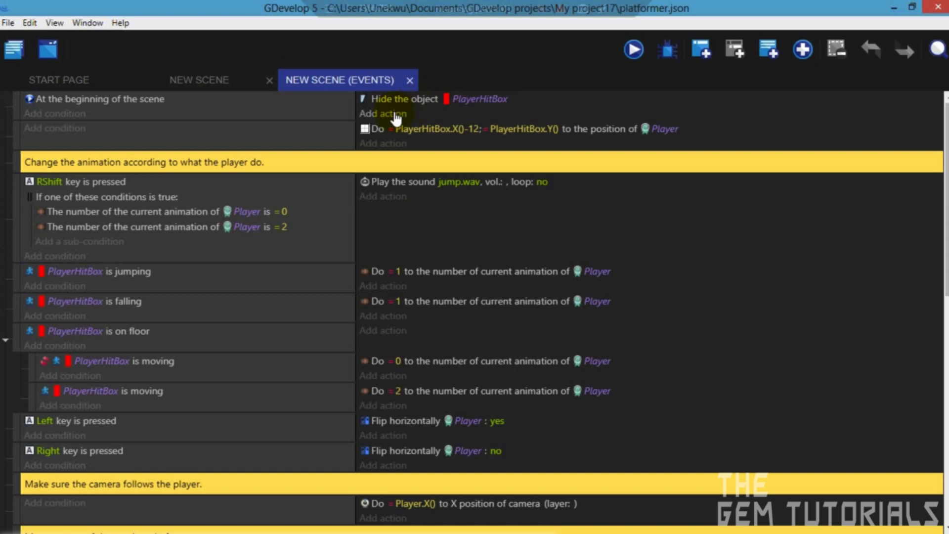
{"action": "left_click_drag", "start_coordinate": [946, 168], "coordinate": [946, 349]}
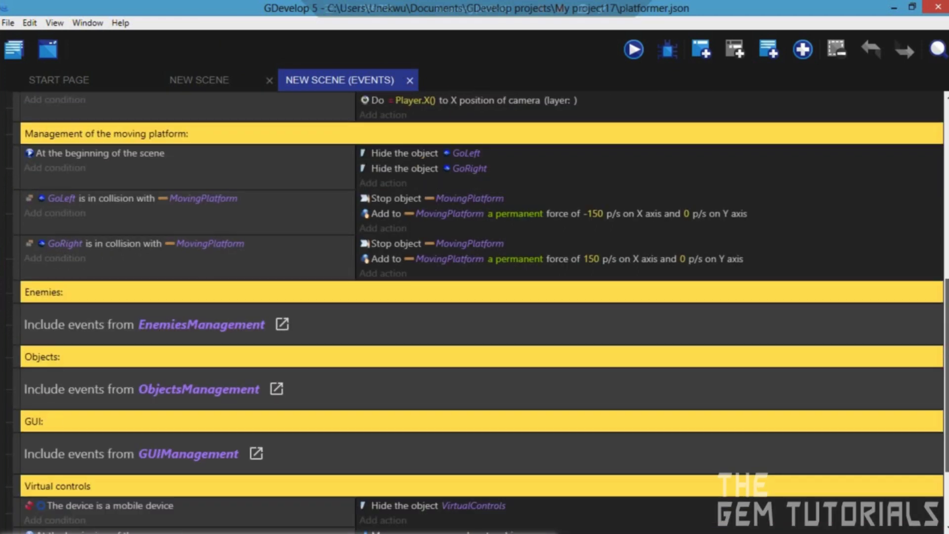
{"action": "scroll", "coordinate": [344, 211], "scroll_direction": "down", "scroll_amount": 3}
{"action": "left_click", "coordinate": [208, 78]}
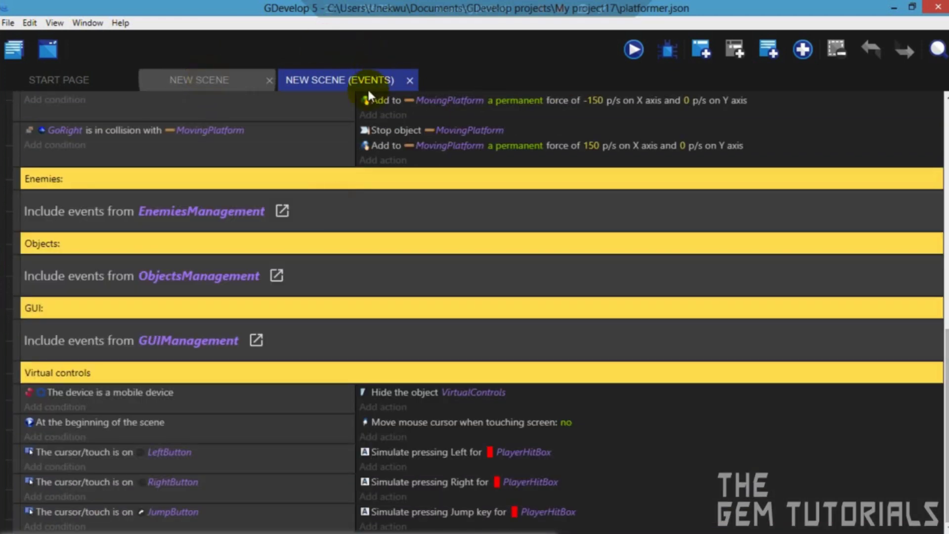
{"action": "left_click", "coordinate": [342, 89]}
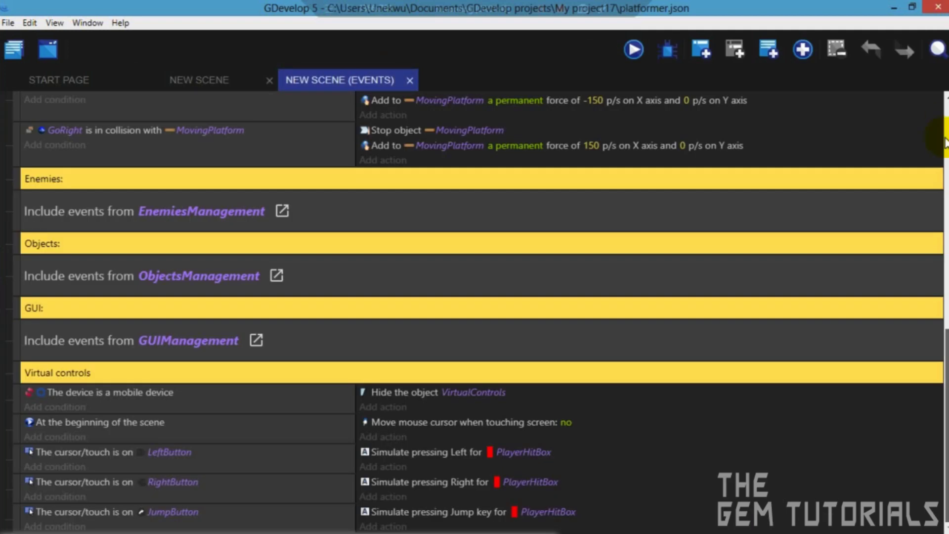
{"action": "left_click", "coordinate": [946, 123]}
{"action": "left_click", "coordinate": [214, 79]}
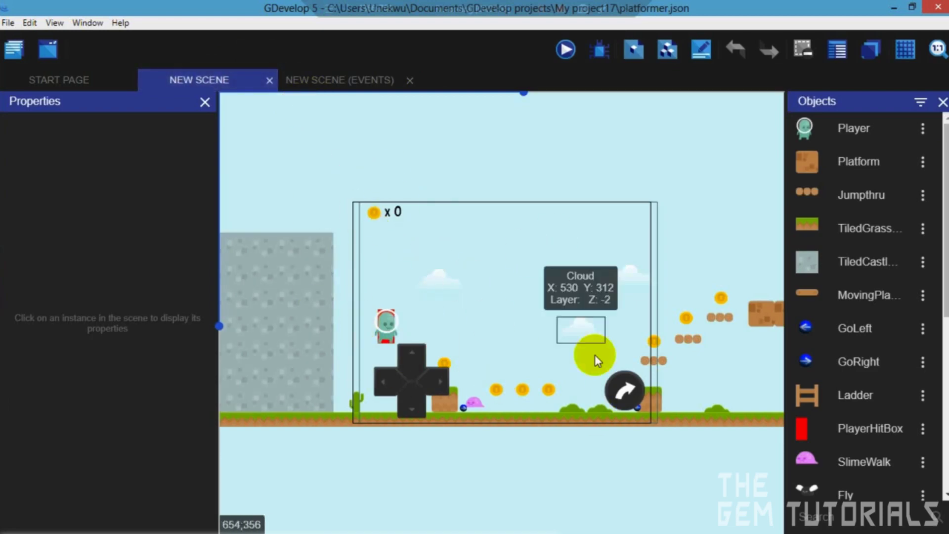
- Start a new action in the scene's beginning-of-scene event and search the available actions for admob
{"action": "left_click", "coordinate": [362, 72]}
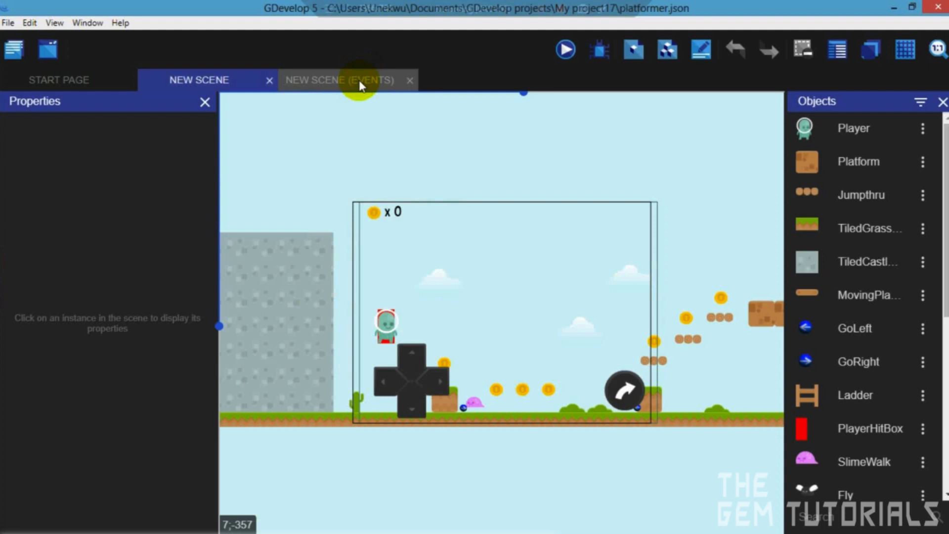
{"action": "left_click", "coordinate": [359, 80]}
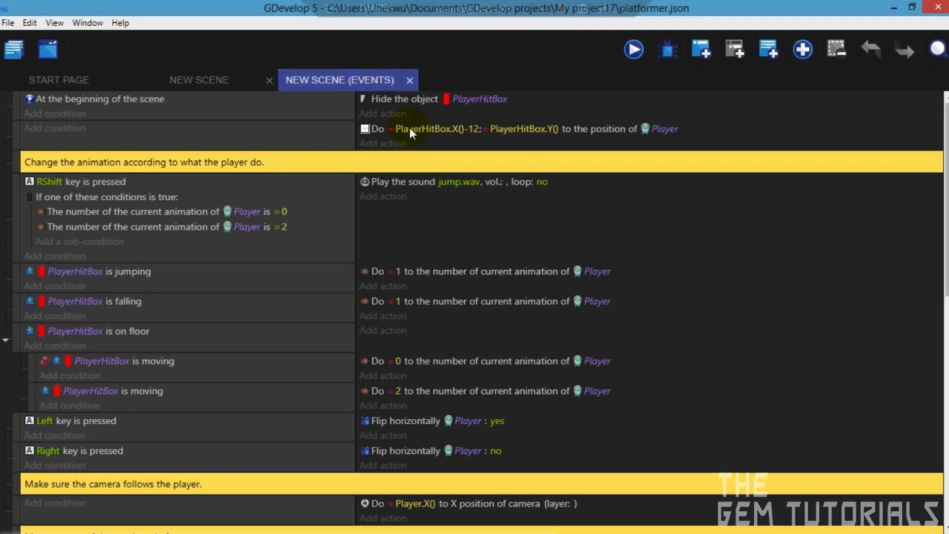
{"action": "left_click", "coordinate": [380, 118]}
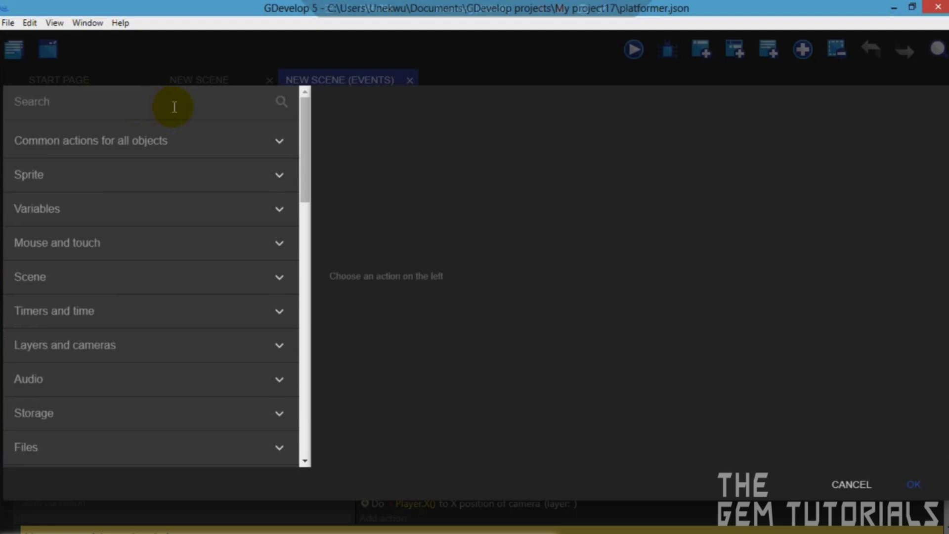
{"action": "type", "text": "admob"}
{"action": "left_click", "coordinate": [173, 108]}
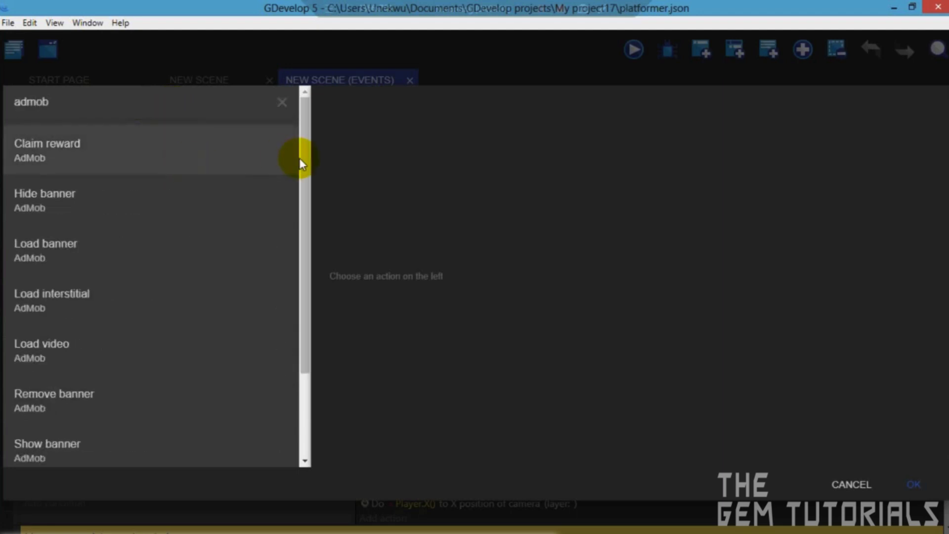
{"action": "left_click_drag", "start_coordinate": [304, 169], "coordinate": [322, 250]}
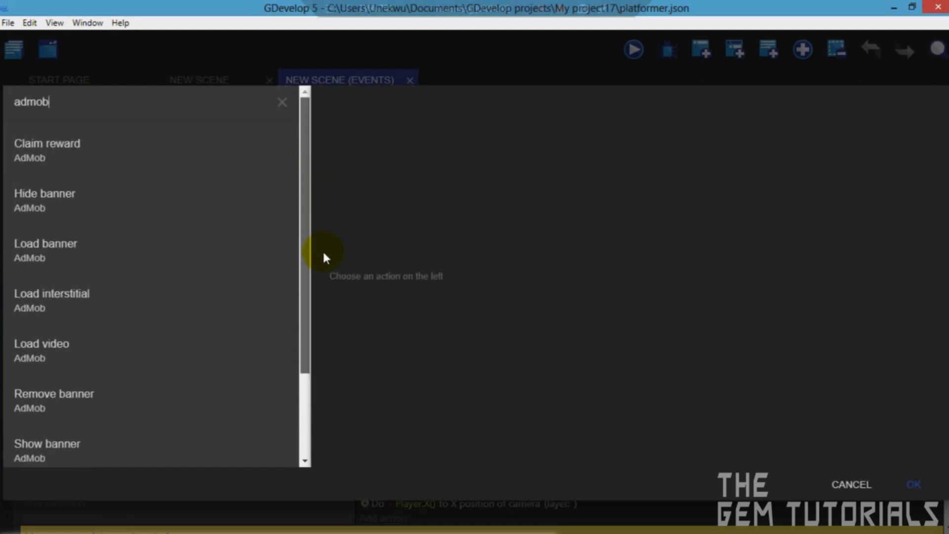
{"action": "scroll", "coordinate": [158, 251], "scroll_direction": "down", "scroll_amount": 2}
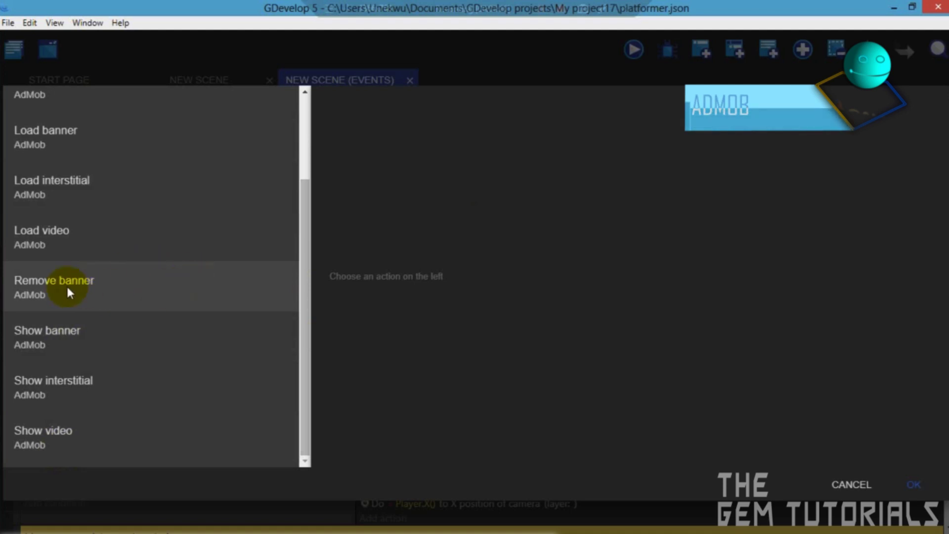
- Check the Show banner action and choose Load banner as the action for the beginning-of-scene event
{"action": "left_click", "coordinate": [67, 330]}
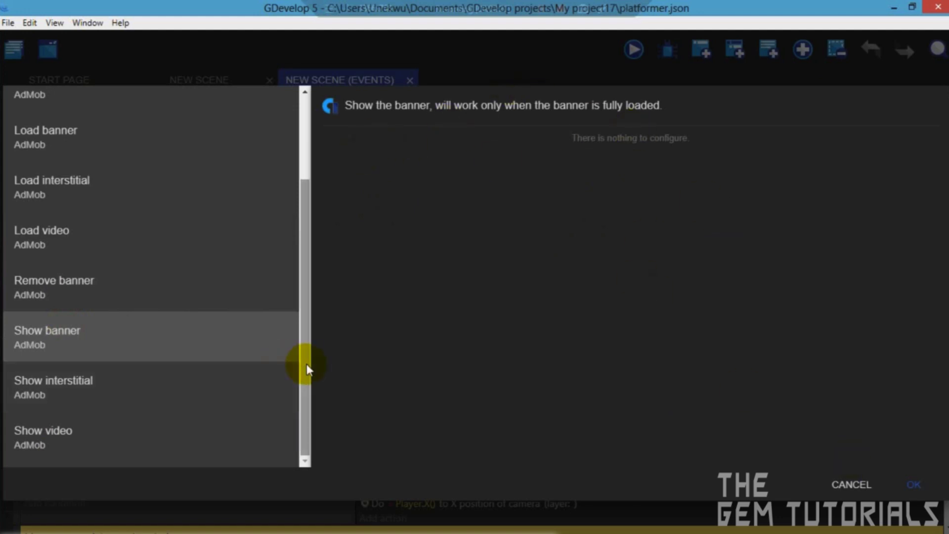
{"action": "scroll", "coordinate": [311, 281], "scroll_direction": "up", "scroll_amount": 3}
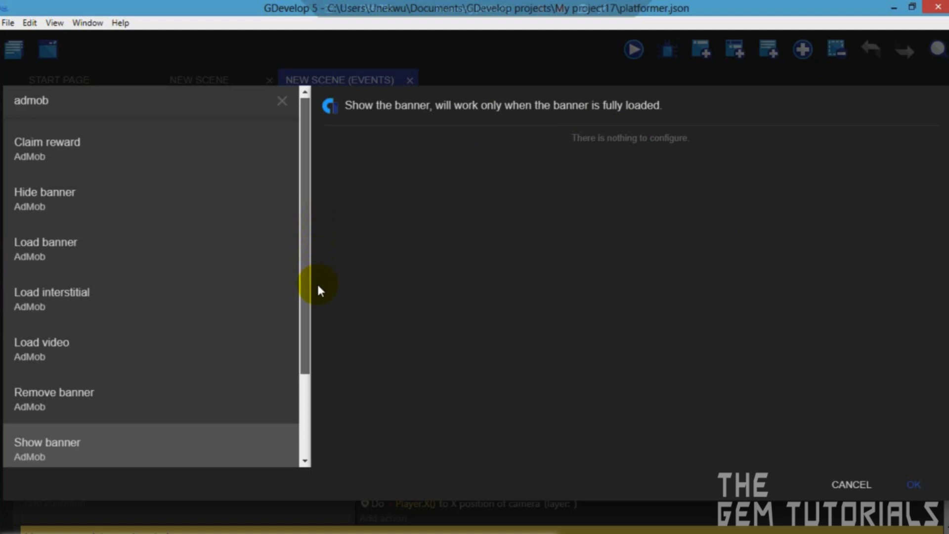
{"action": "scroll", "coordinate": [300, 245], "scroll_direction": "down", "scroll_amount": 1}
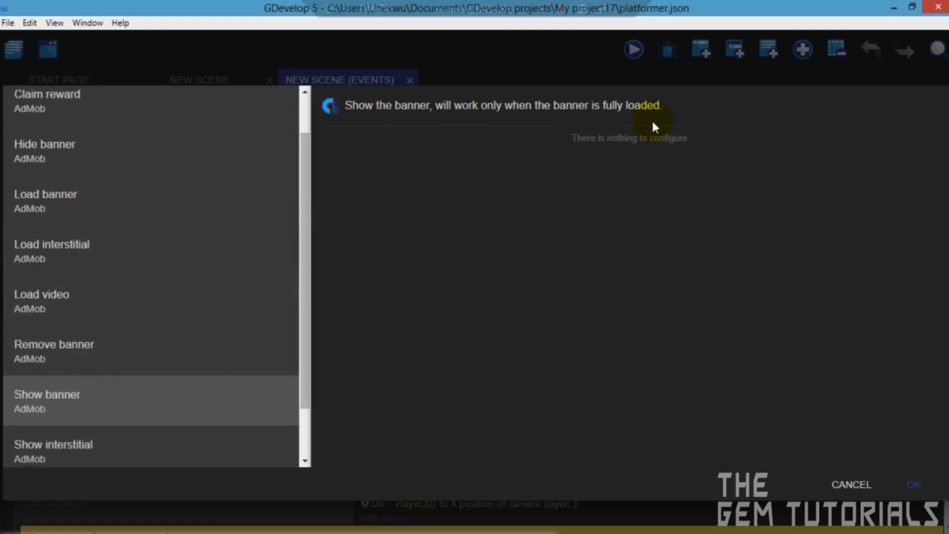
{"action": "left_click", "coordinate": [144, 191]}
{"action": "left_click", "coordinate": [344, 172]}
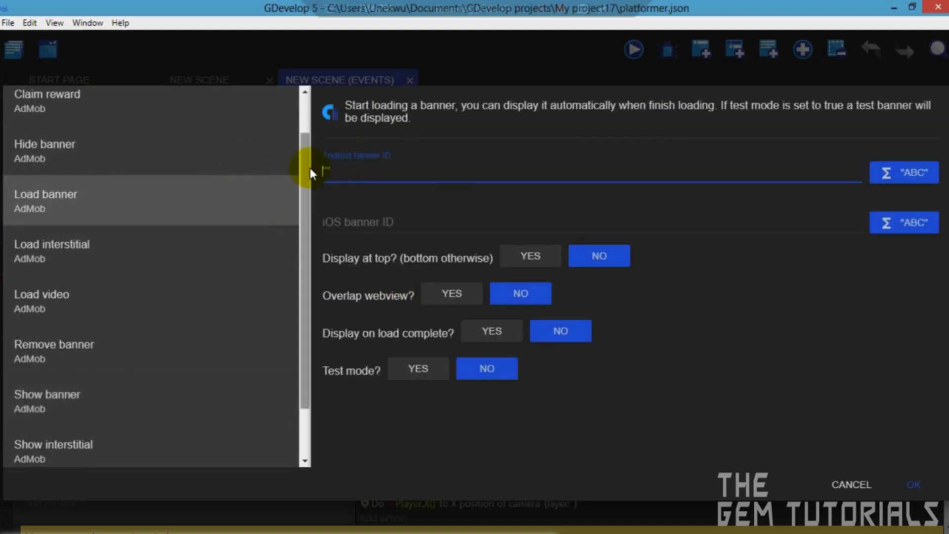
{"action": "type", "text": "\"\""}
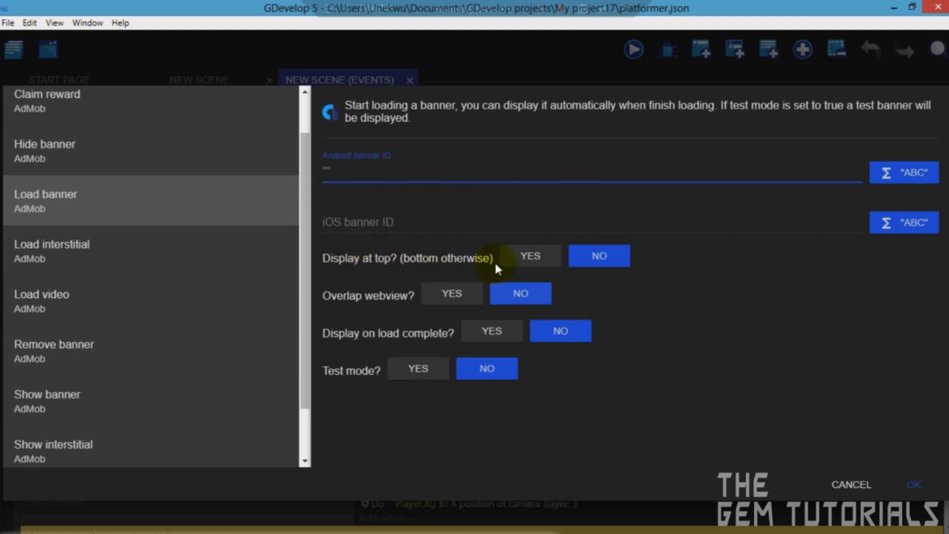
- Set the banner to display at top and on load complete, with webview overlap and test mode off, and confirm the action
{"action": "left_click", "coordinate": [523, 260]}
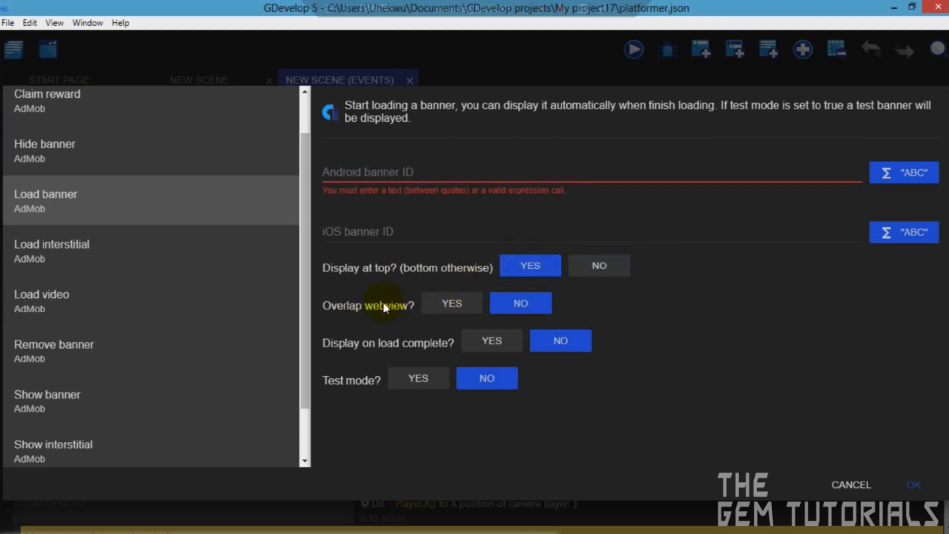
{"action": "left_click", "coordinate": [446, 302]}
{"action": "left_click", "coordinate": [511, 301]}
{"action": "left_click", "coordinate": [300, 212]}
{"action": "left_click", "coordinate": [480, 346]}
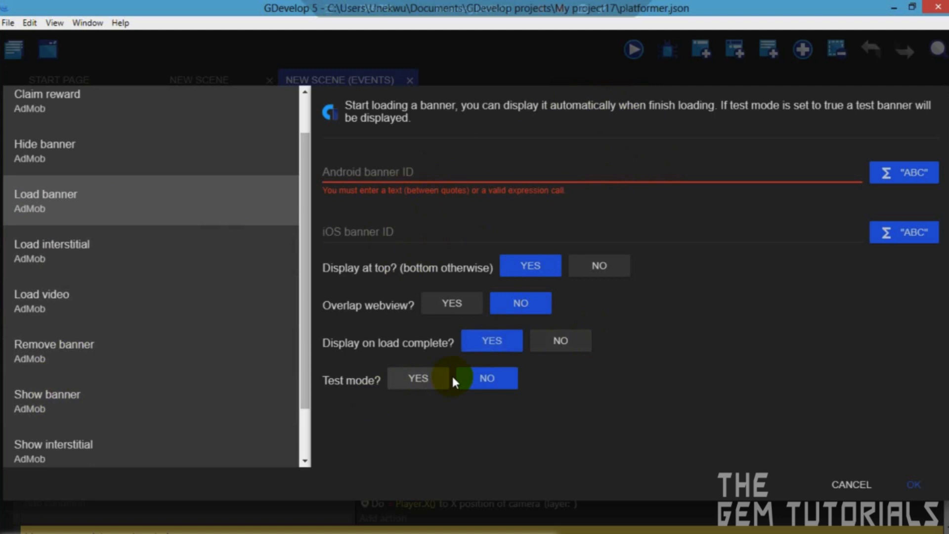
{"action": "left_click", "coordinate": [915, 479]}
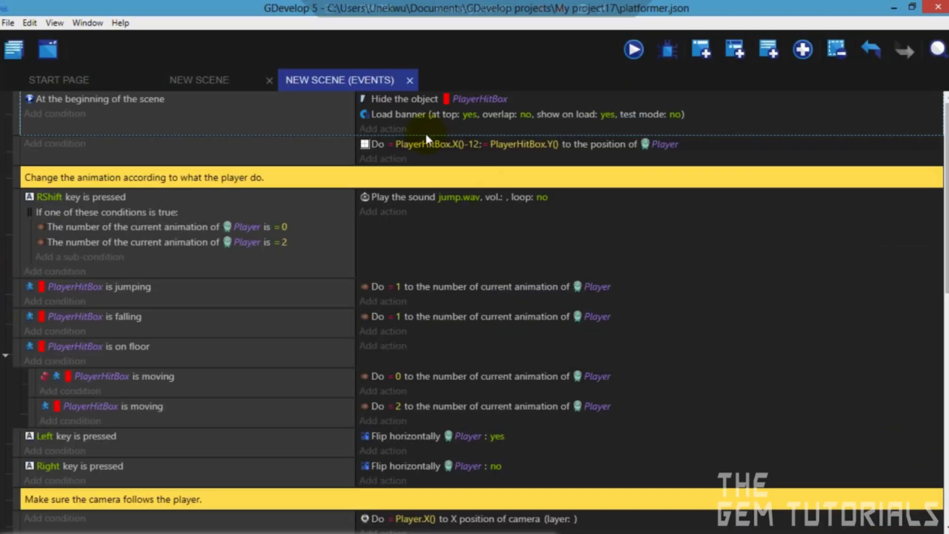
- Switch to Google AdMob in Chrome and review the monthly earnings and the network and app performance
{"action": "left_click", "coordinate": [202, 79]}
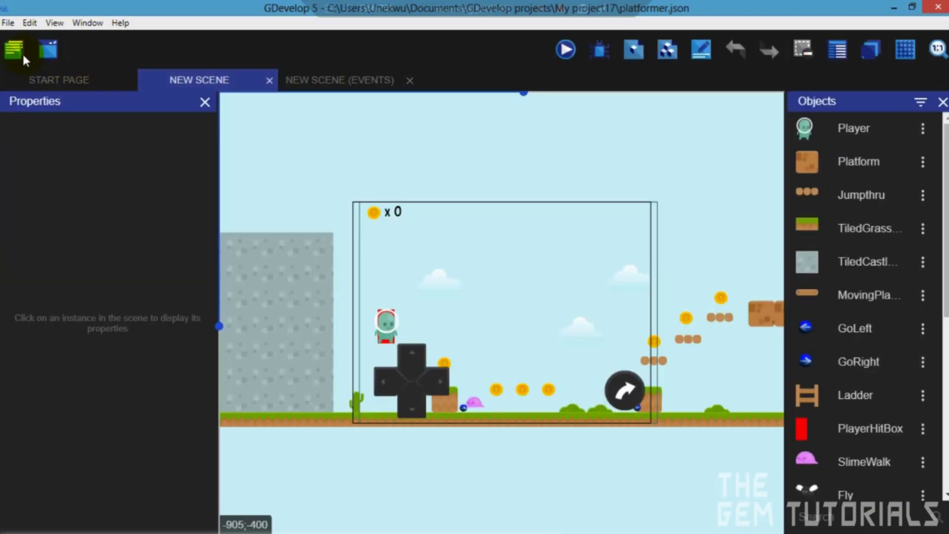
{"action": "mouse_move", "coordinate": [2, 399]}
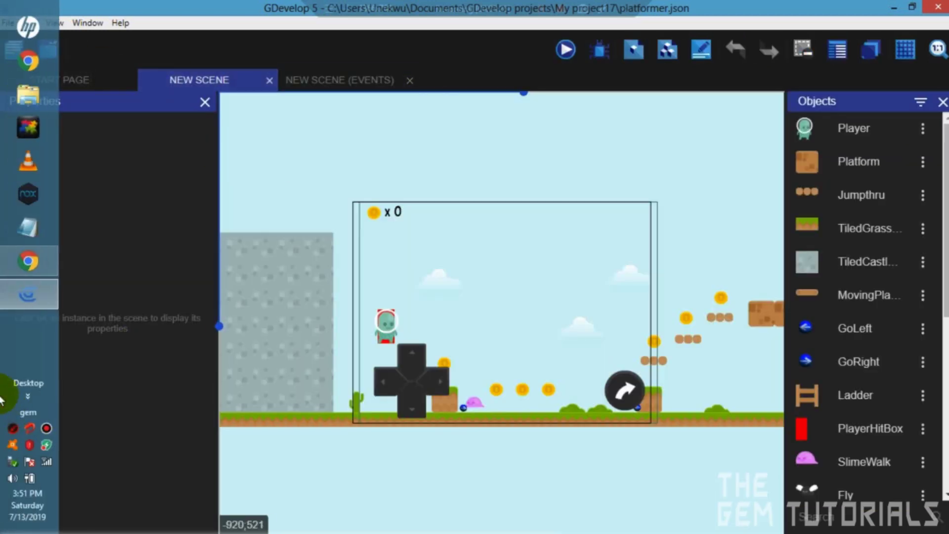
{"action": "left_click", "coordinate": [24, 262]}
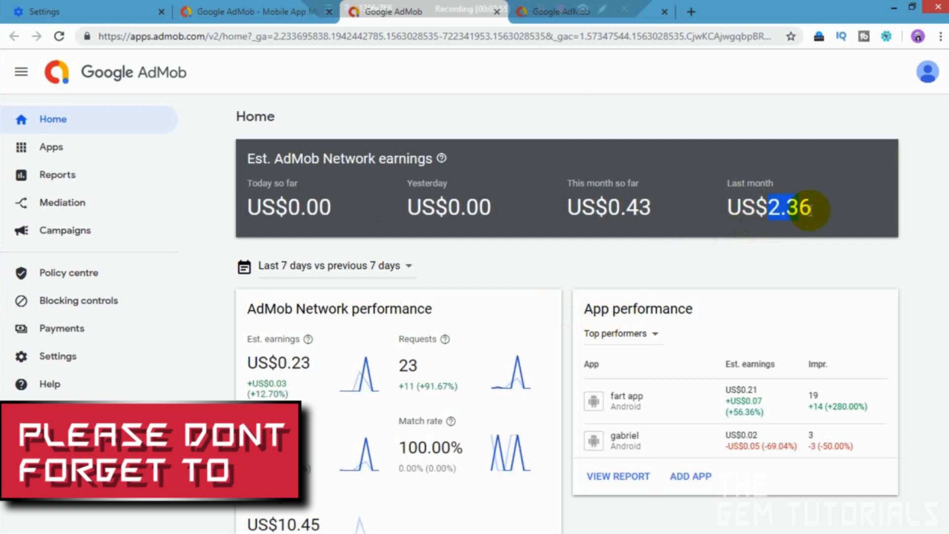
{"action": "double_click", "coordinate": [777, 207]}
{"action": "double_click", "coordinate": [654, 203]}
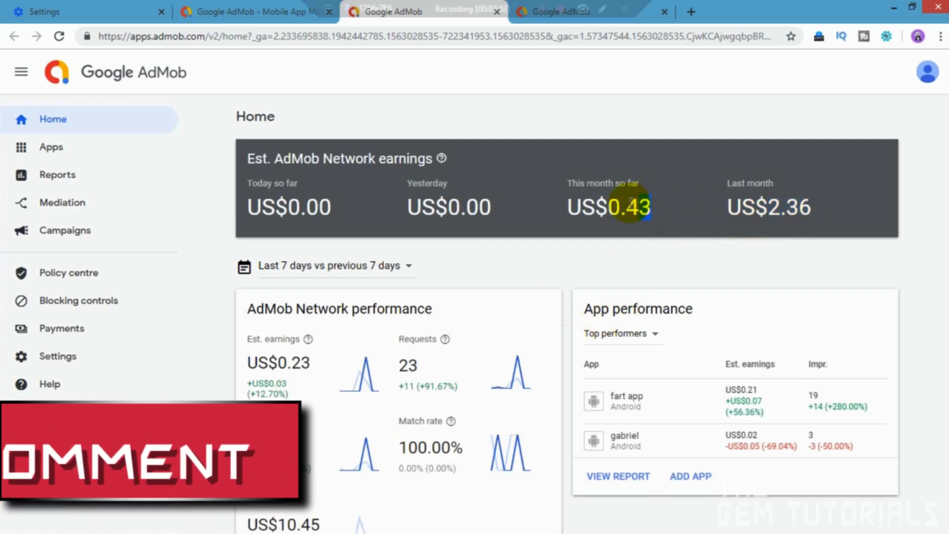
{"action": "left_click", "coordinate": [780, 234]}
{"action": "scroll", "coordinate": [636, 366], "scroll_direction": "down", "scroll_amount": 1}
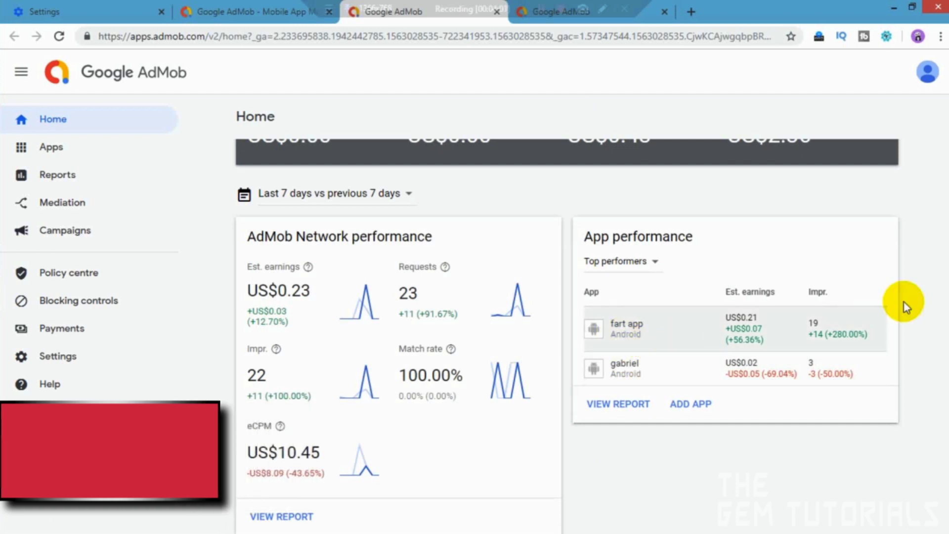
{"action": "scroll", "coordinate": [413, 196], "scroll_direction": "up", "scroll_amount": 1}
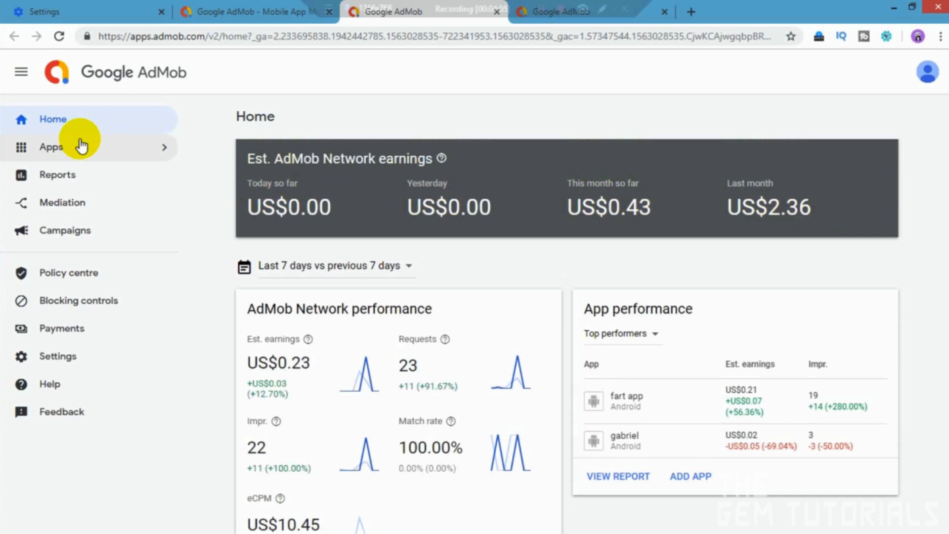
- Start setting up a new AdMob app that has not been published on Google Play or the App Store
{"action": "left_click", "coordinate": [71, 150]}
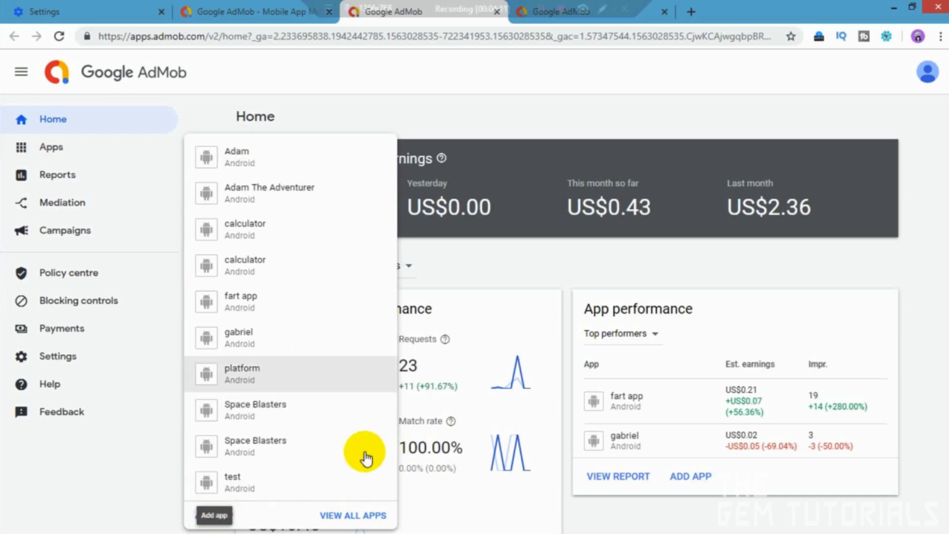
{"action": "left_click", "coordinate": [210, 516]}
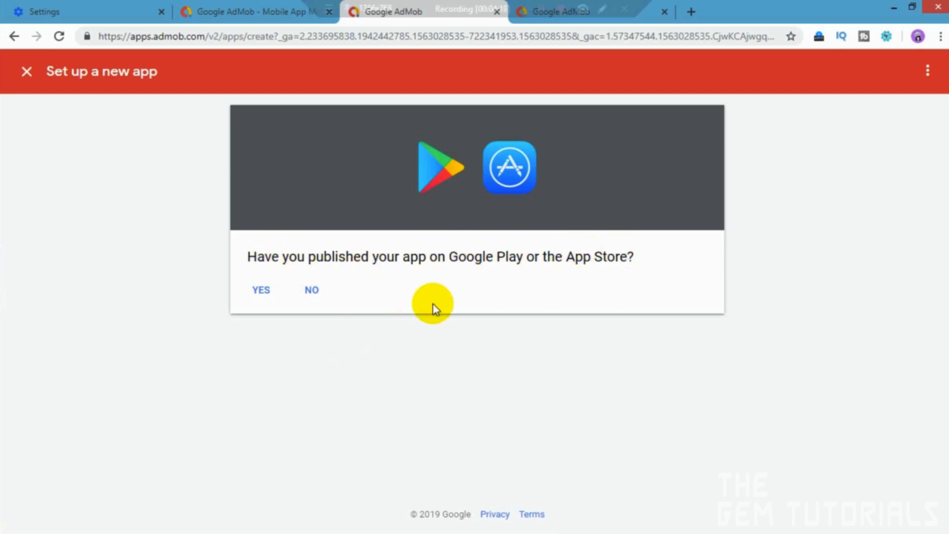
{"action": "left_click", "coordinate": [309, 289]}
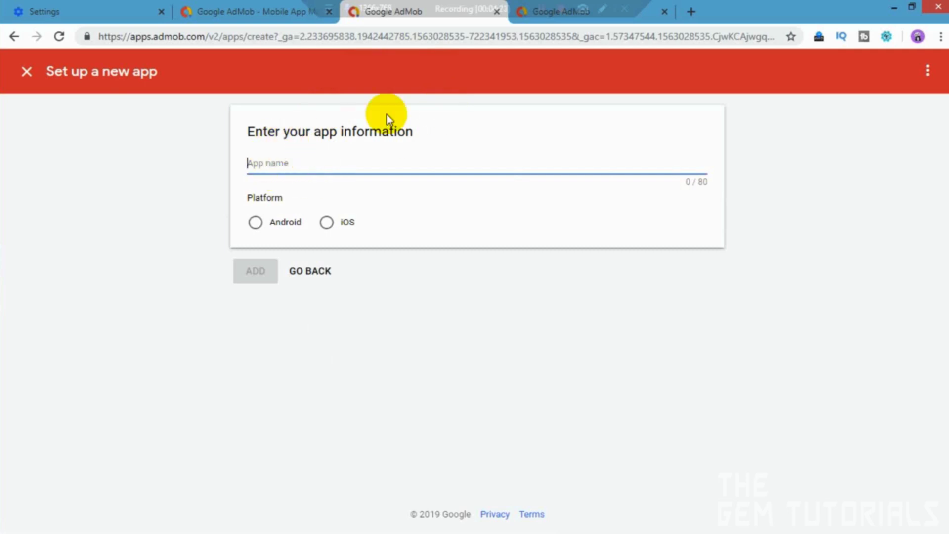
- Switch to GDevelop, copy the game name Platformer from the game properties, and apply the dialog
{"action": "mouse_move", "coordinate": [20, 349]}
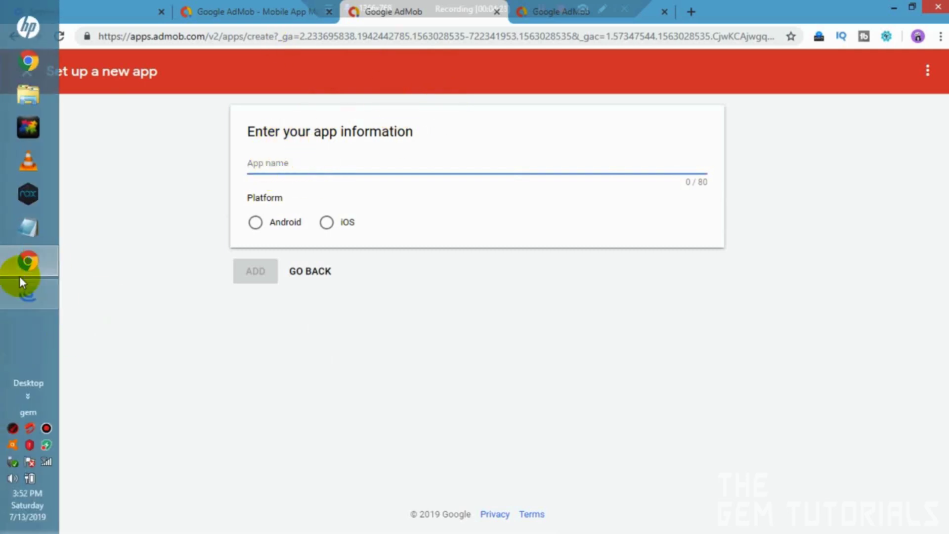
{"action": "left_click", "coordinate": [26, 293]}
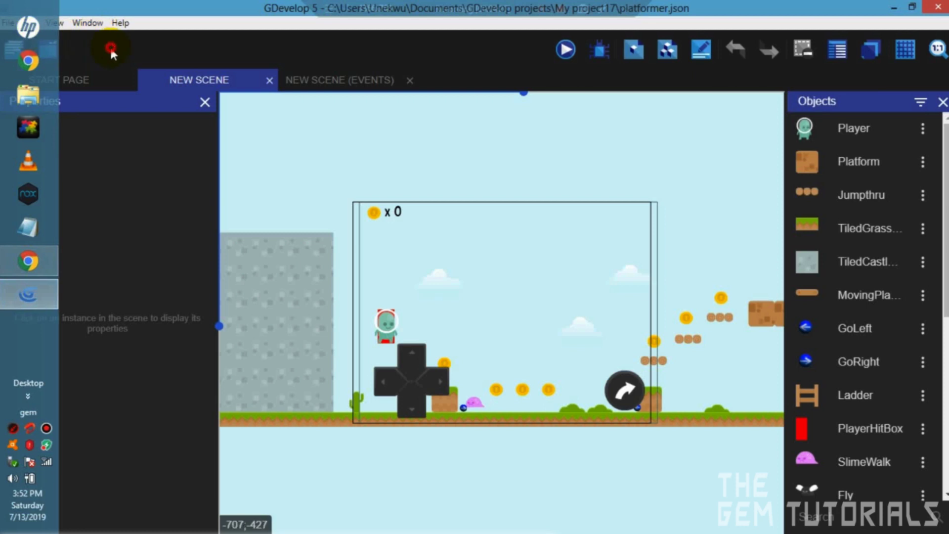
{"action": "left_click", "coordinate": [26, 44]}
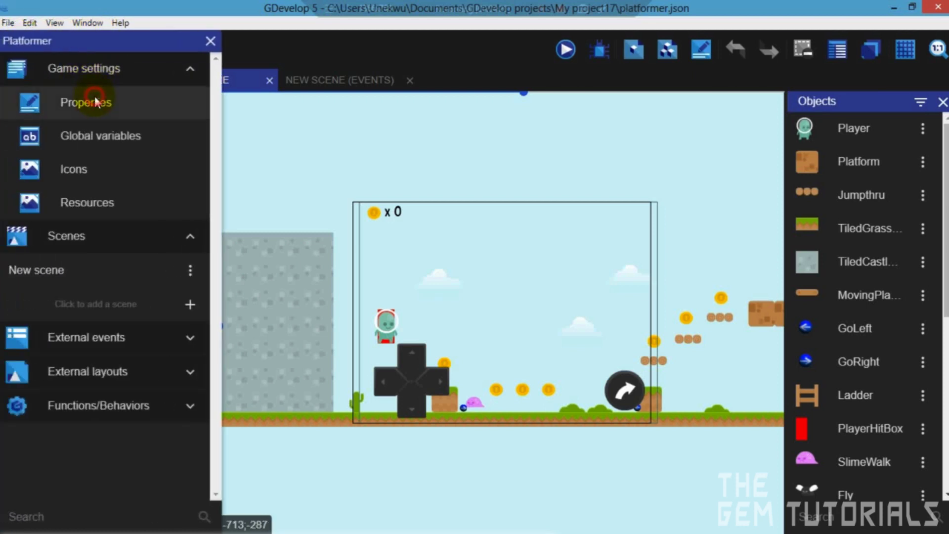
{"action": "left_click", "coordinate": [95, 101]}
{"action": "double_click", "coordinate": [306, 130]}
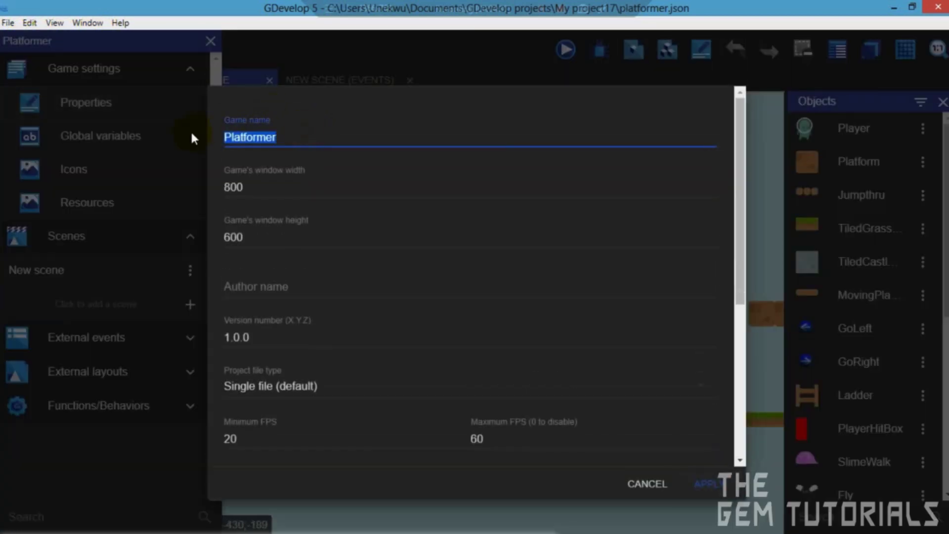
{"action": "left_click", "coordinate": [708, 488]}
- Switch back to AdMob in Chrome and add the app with the name Platformer and the Android platform
{"action": "left_click", "coordinate": [20, 255]}
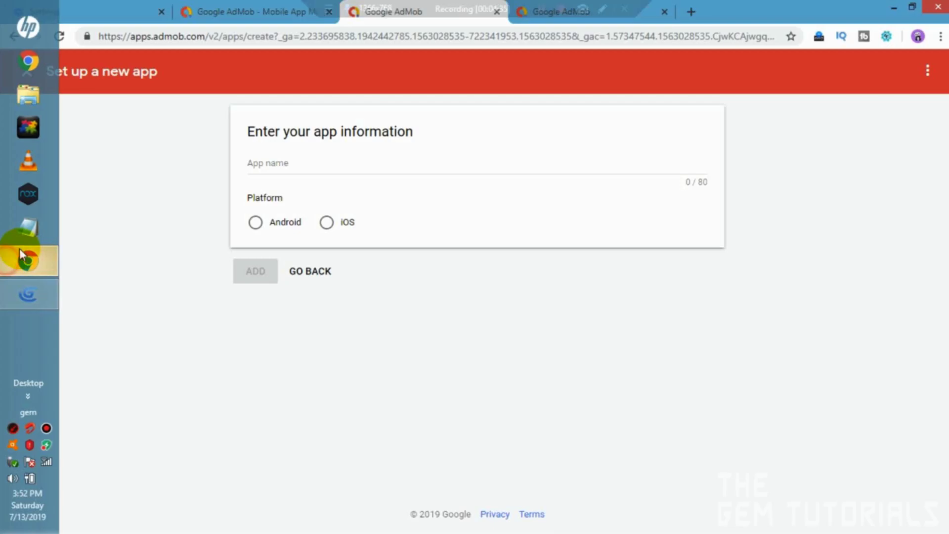
{"action": "left_click", "coordinate": [365, 153]}
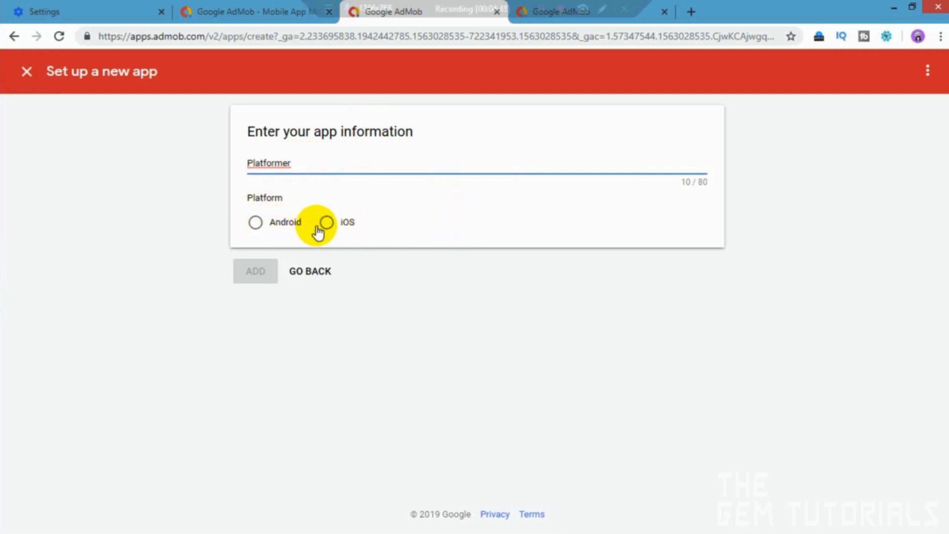
{"action": "left_click", "coordinate": [255, 223]}
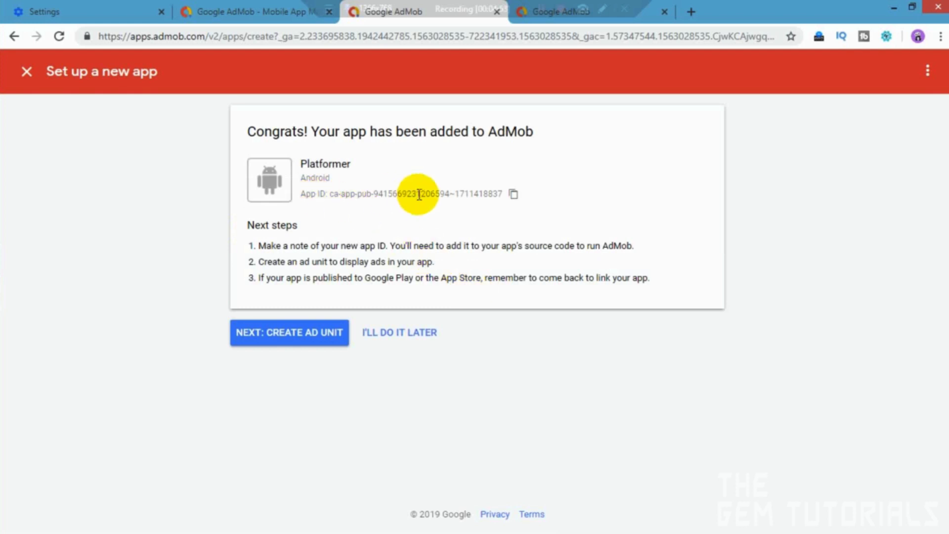
- Switch to GDevelop and open the game properties at the AdMob application ID setting
{"action": "mouse_move", "coordinate": [2, 168]}
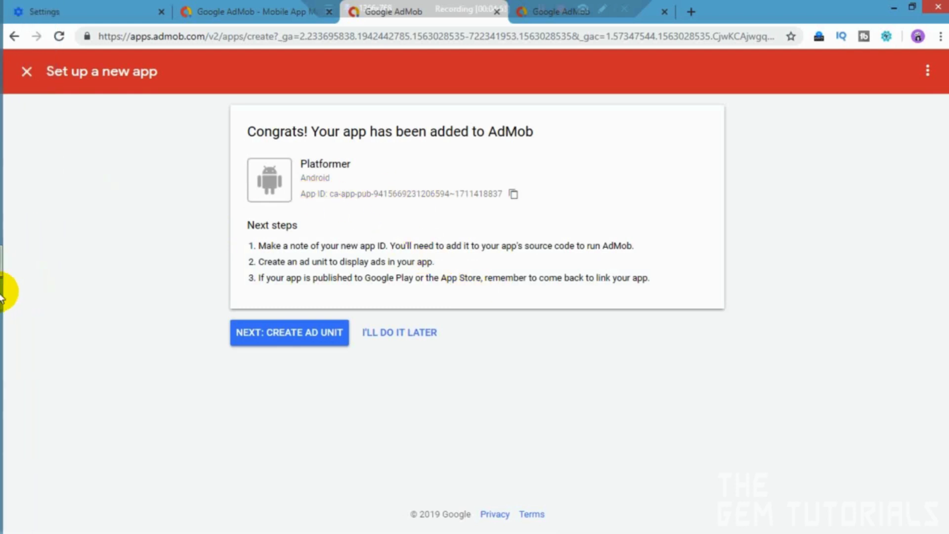
{"action": "left_click", "coordinate": [4, 292]}
{"action": "left_click", "coordinate": [116, 101]}
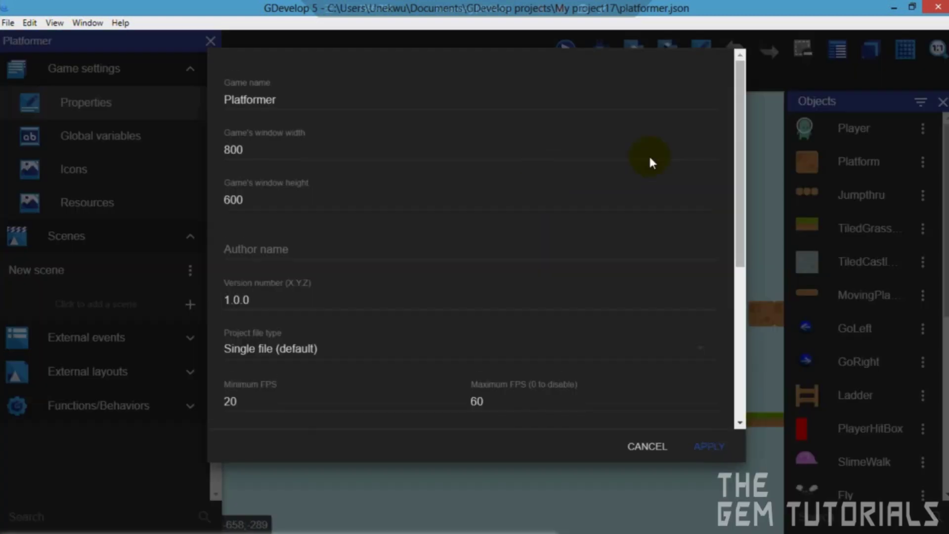
{"action": "scroll", "coordinate": [730, 280], "scroll_direction": "down", "scroll_amount": 5}
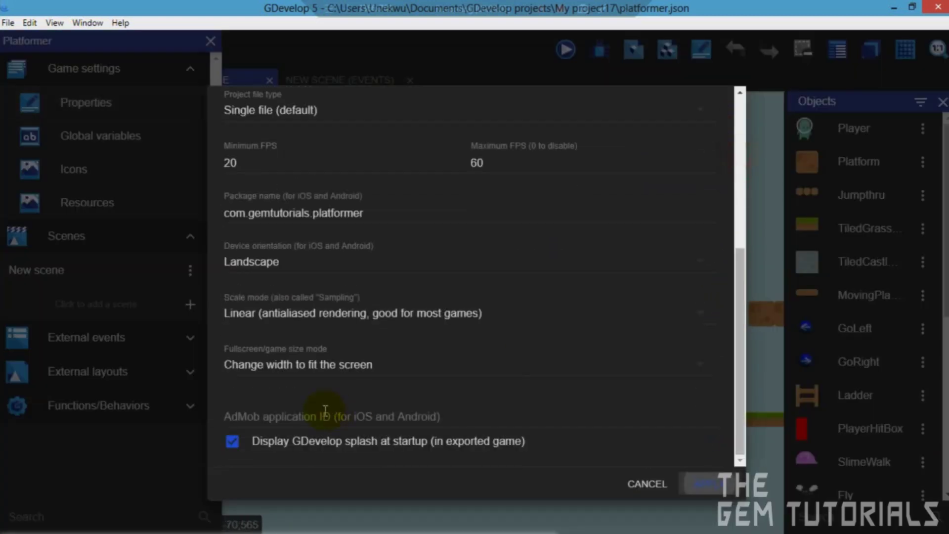
- Copy the Platformer app ID from AdMob in Chrome, enter it as the AdMob application ID in GDevelop's game properties, and apply
{"action": "mouse_move", "coordinate": [5, 217]}
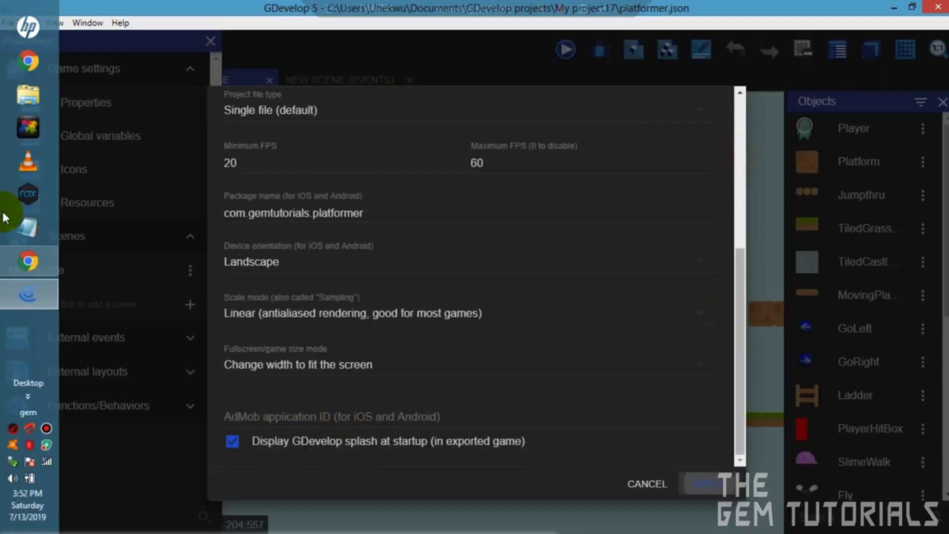
{"action": "left_click", "coordinate": [28, 261]}
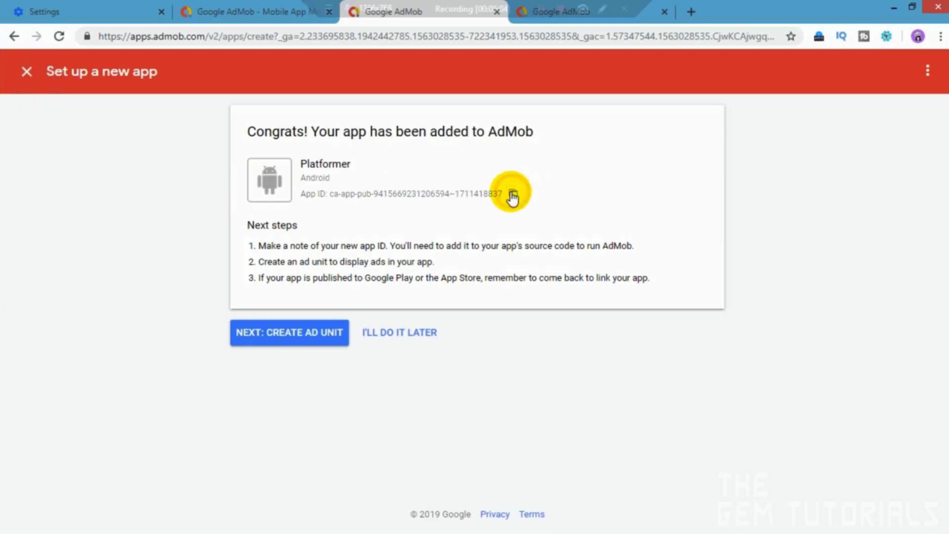
{"action": "mouse_move", "coordinate": [19, 334]}
{"action": "left_click", "coordinate": [30, 298]}
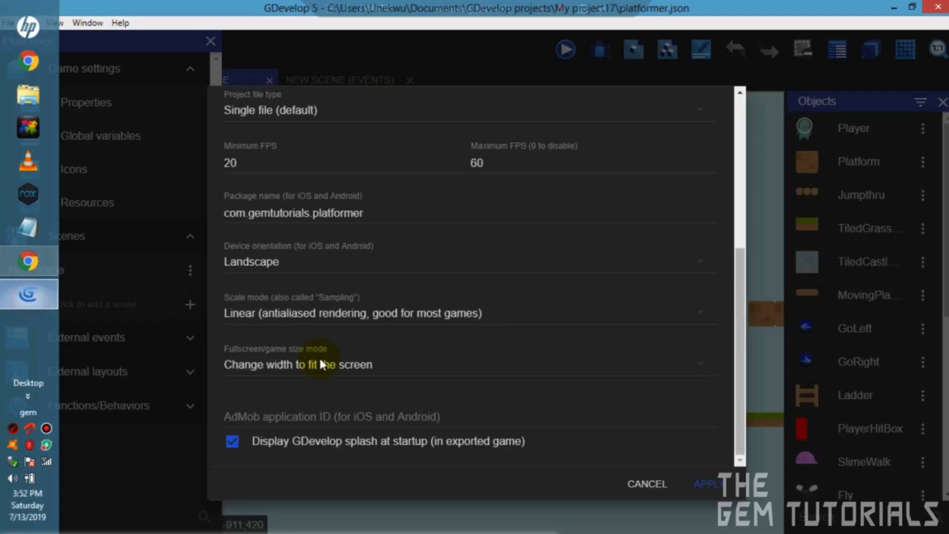
{"action": "left_click", "coordinate": [285, 415]}
{"action": "key", "text": "ctrl+v"}
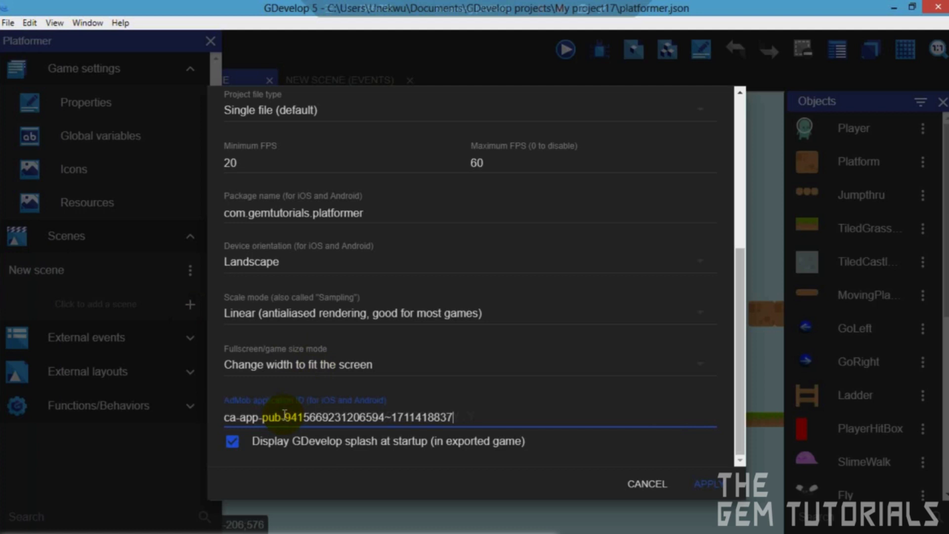
{"action": "left_click", "coordinate": [714, 481]}
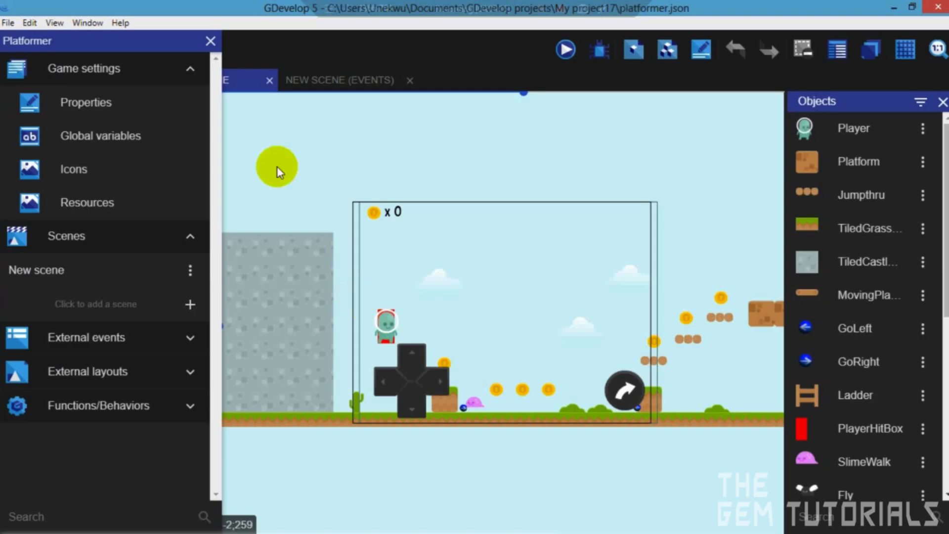
- Switch to AdMob in Chrome and view the details of the newly added Platformer app
{"action": "mouse_move", "coordinate": [1, 82]}
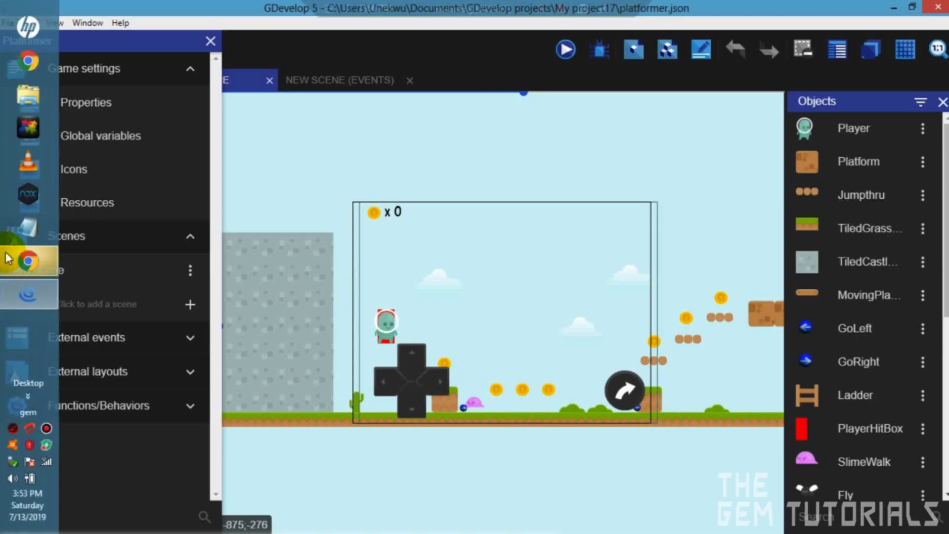
{"action": "mouse_move", "coordinate": [28, 260]}
{"action": "mouse_move", "coordinate": [106, 276]}
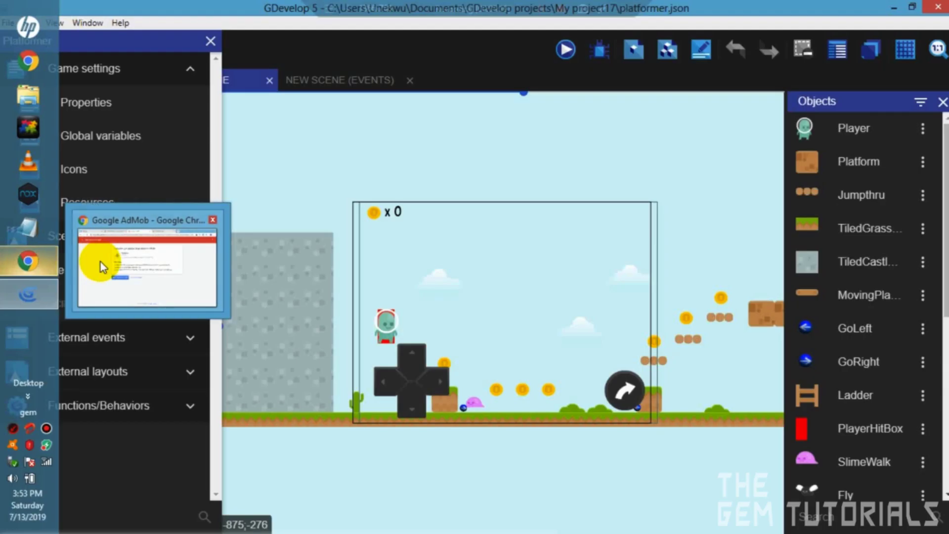
{"action": "left_click", "coordinate": [100, 262]}
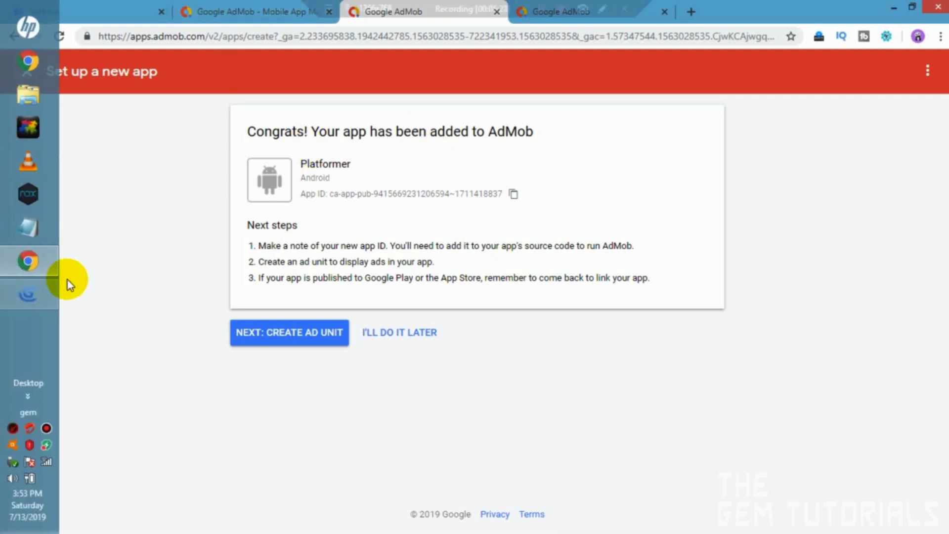
- Switch to GDevelop and open the Load banner action in the New scene events
{"action": "left_click", "coordinate": [28, 295]}
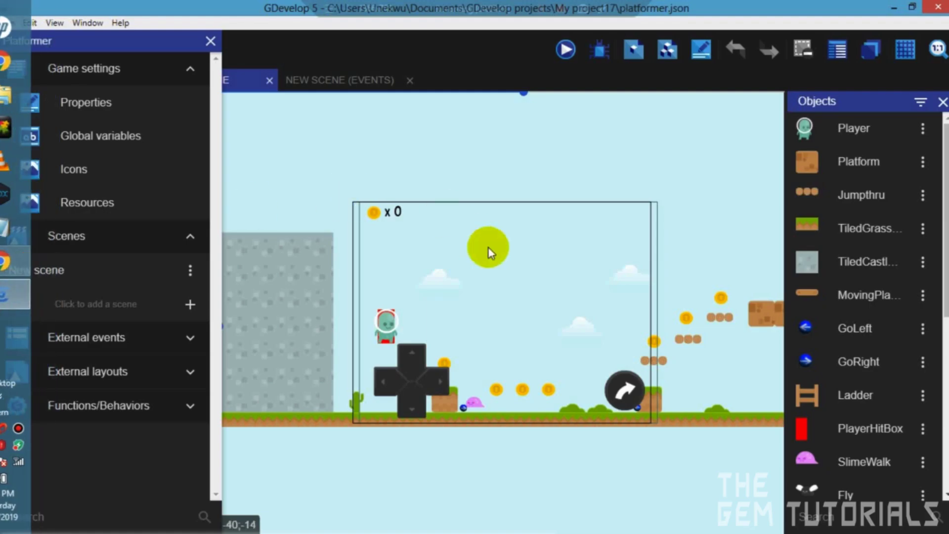
{"action": "left_click", "coordinate": [327, 85]}
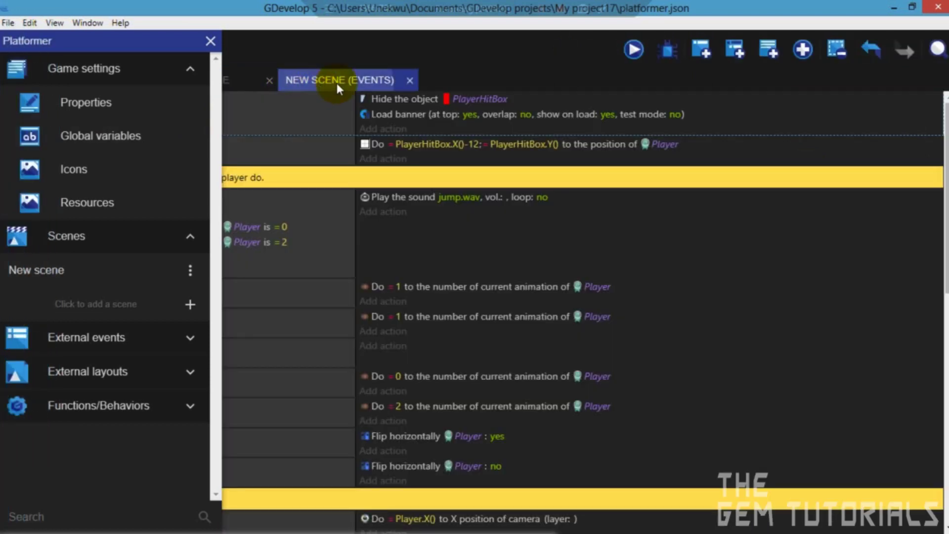
{"action": "double_click", "coordinate": [431, 113]}
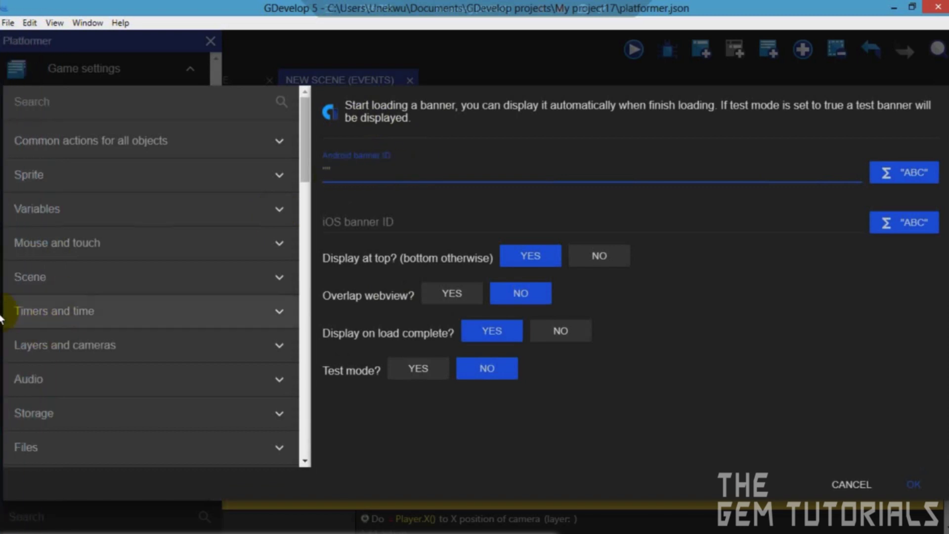
- Switch to AdMob in Chrome and start creating an ad unit for the Platformer app
{"action": "mouse_move", "coordinate": [2, 312]}
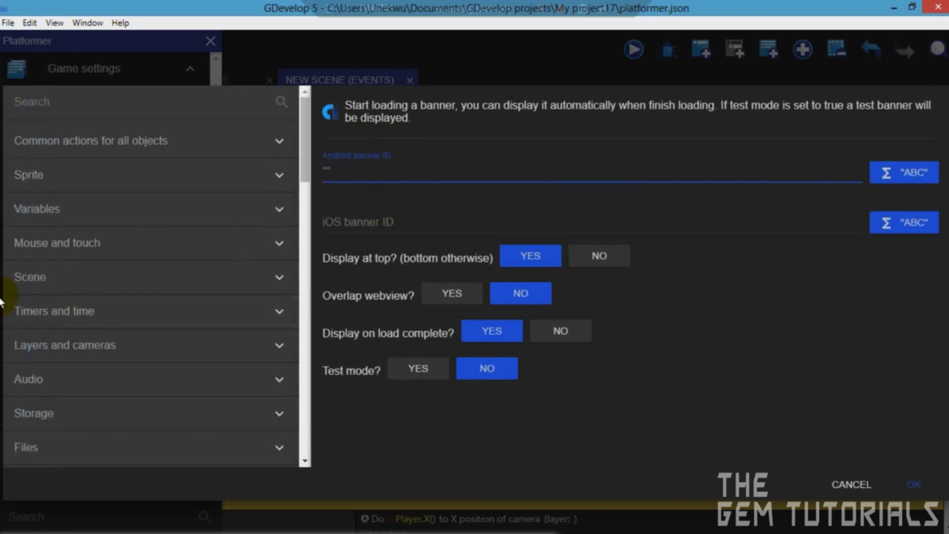
{"action": "left_click", "coordinate": [16, 268]}
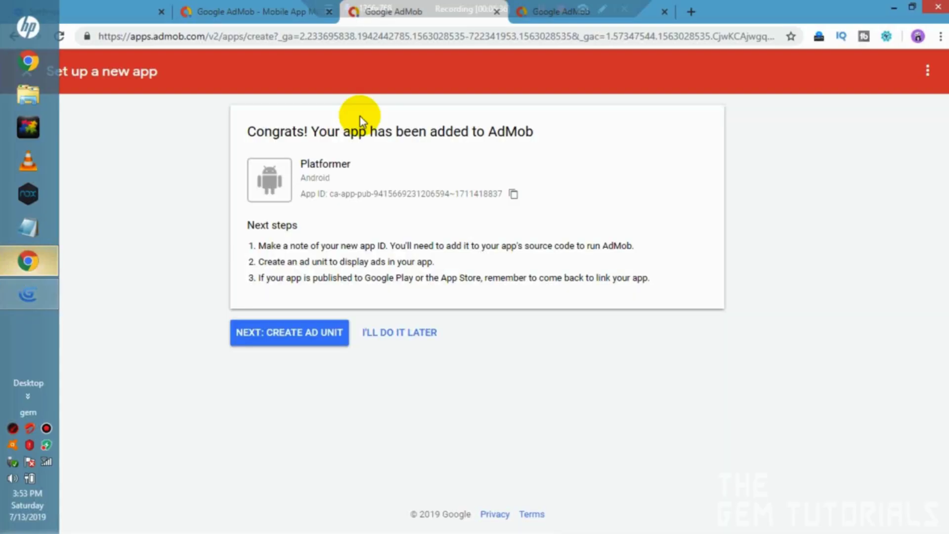
{"action": "left_click", "coordinate": [271, 340]}
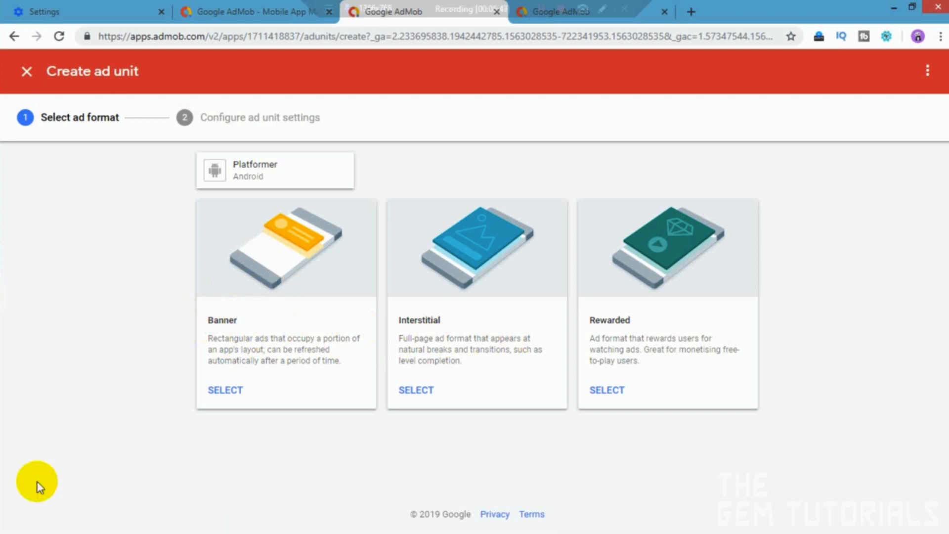
- Switch to GDevelop and review the Load banner action's banner ID settings, comparing them with AdMob's ad formats
{"action": "mouse_move", "coordinate": [6, 265]}
{"action": "left_click", "coordinate": [11, 301]}
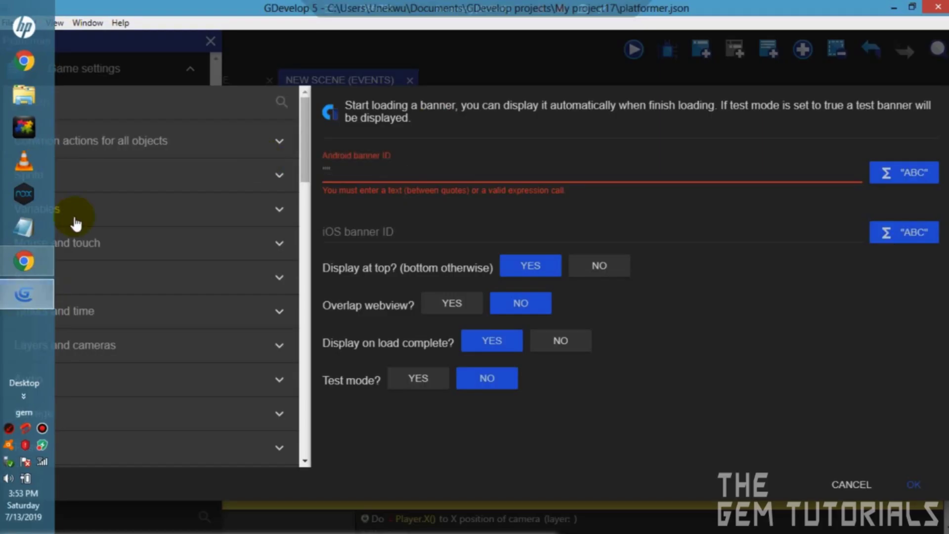
{"action": "left_click", "coordinate": [28, 261]}
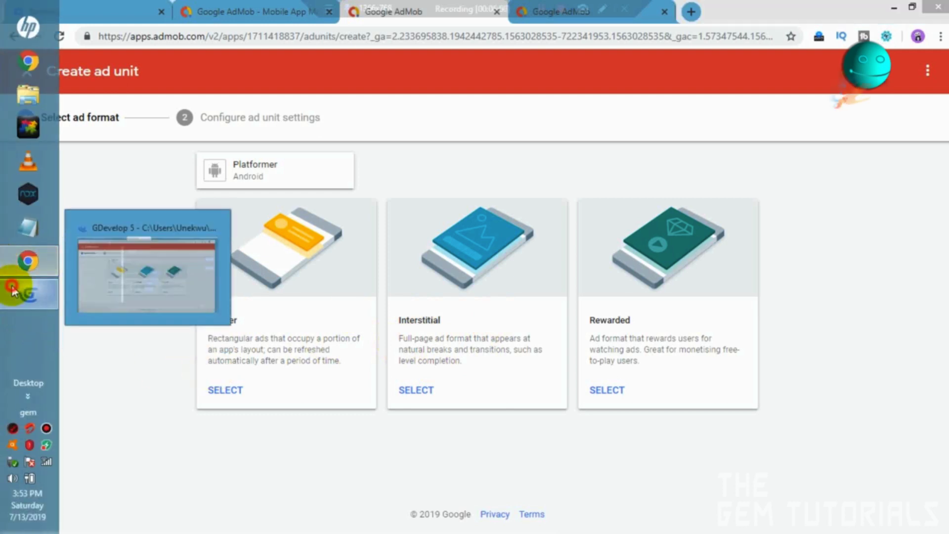
{"action": "left_click", "coordinate": [5, 292]}
- Return to AdMob in Chrome and choose Banner as the format of the new ad unit
{"action": "left_click", "coordinate": [4, 271]}
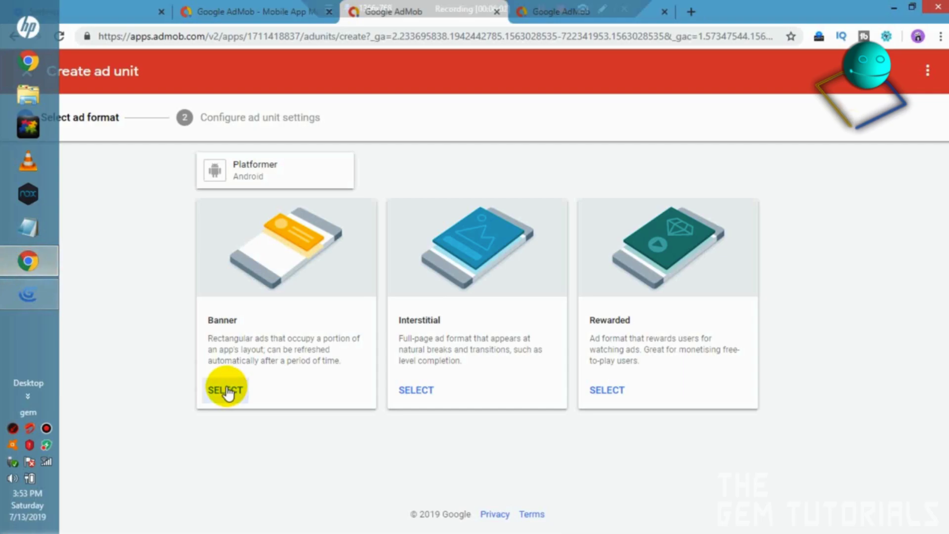
{"action": "left_click", "coordinate": [222, 386]}
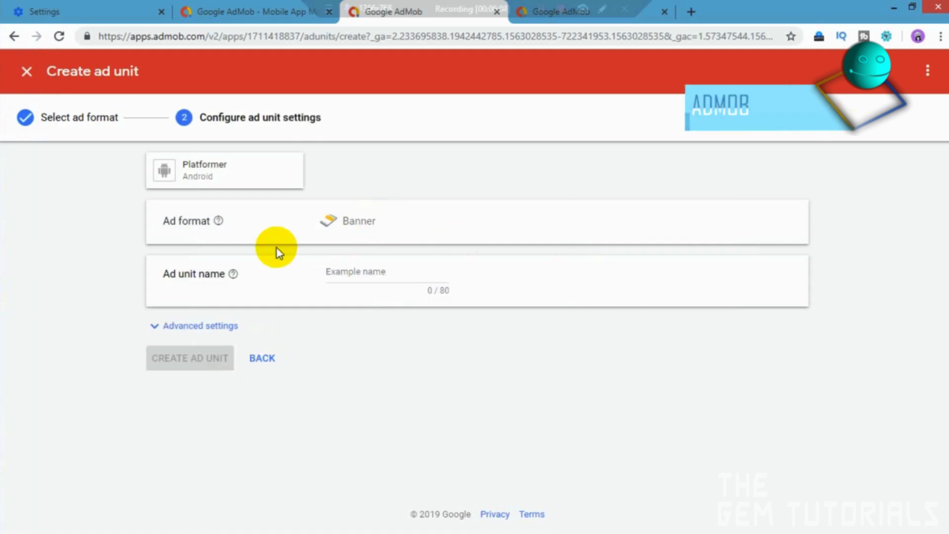
{"action": "left_click", "coordinate": [366, 271]}
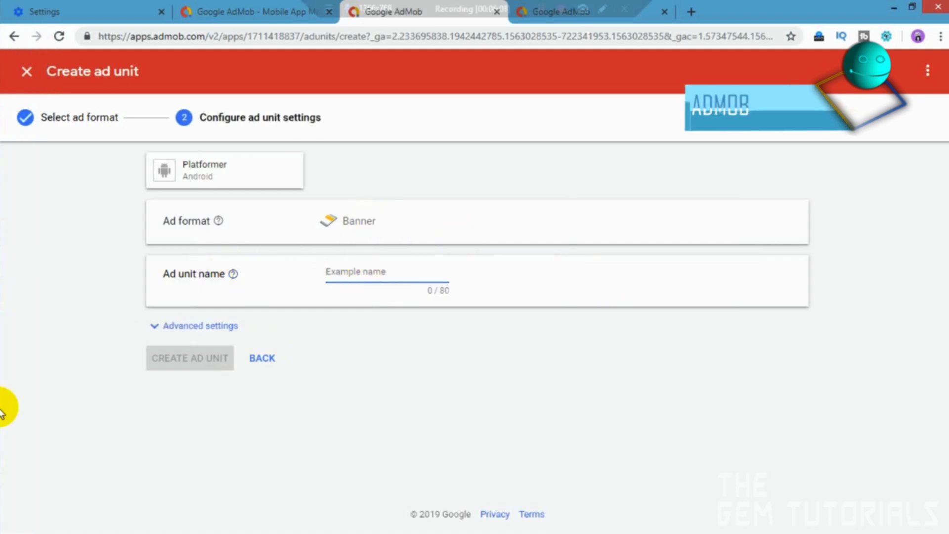
- Switch to GDevelop, close the Load banner action, and copy the package name from the game properties
{"action": "left_click", "coordinate": [6, 287]}
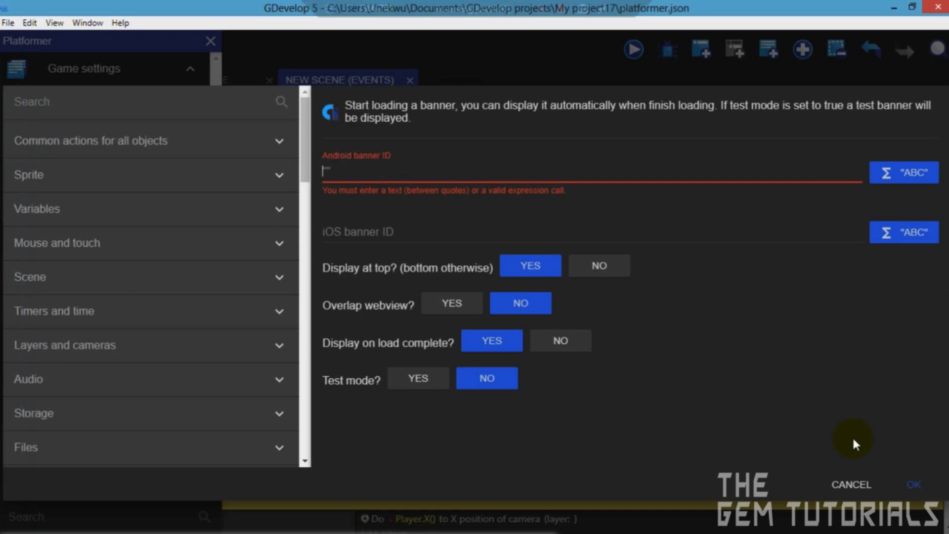
{"action": "key", "text": "Escape"}
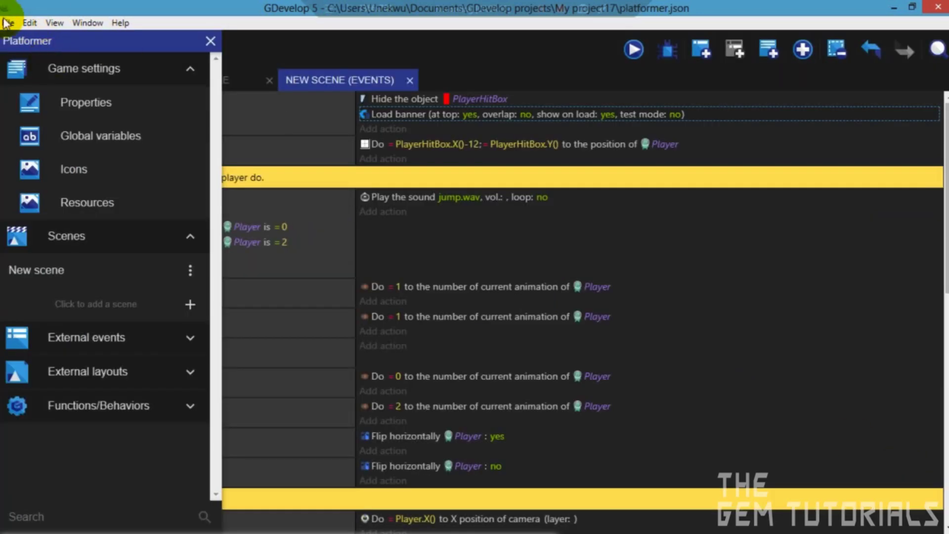
{"action": "left_click", "coordinate": [55, 102]}
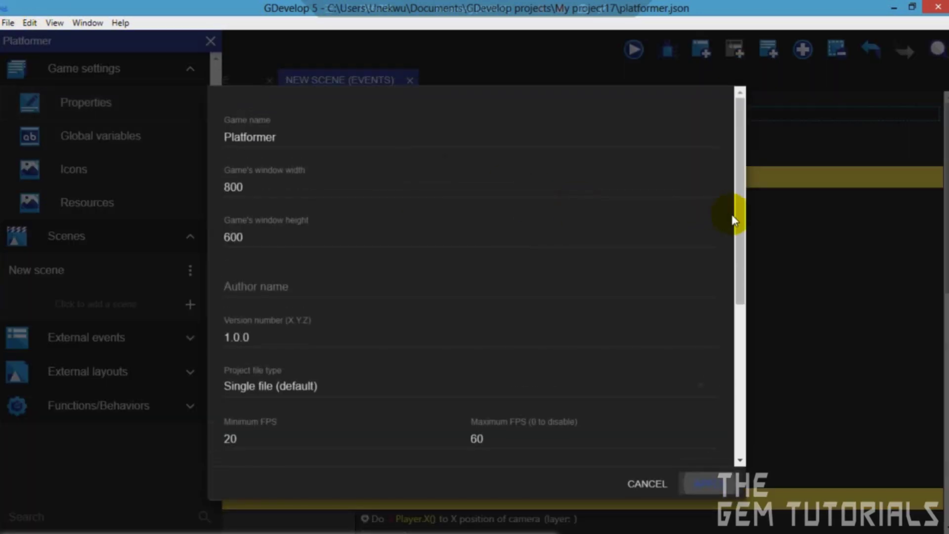
{"action": "left_click_drag", "start_coordinate": [740, 247], "coordinate": [734, 393]}
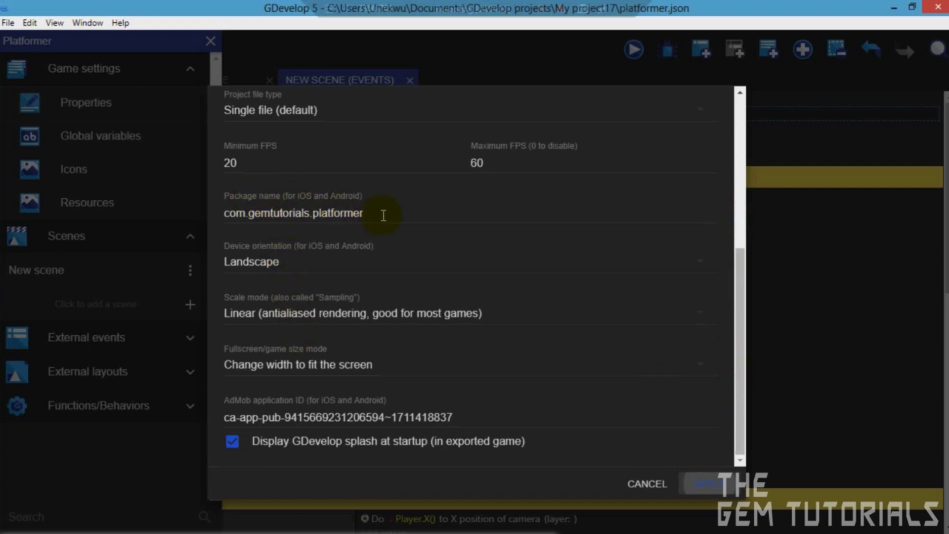
{"action": "left_click_drag", "start_coordinate": [383, 215], "coordinate": [236, 226]}
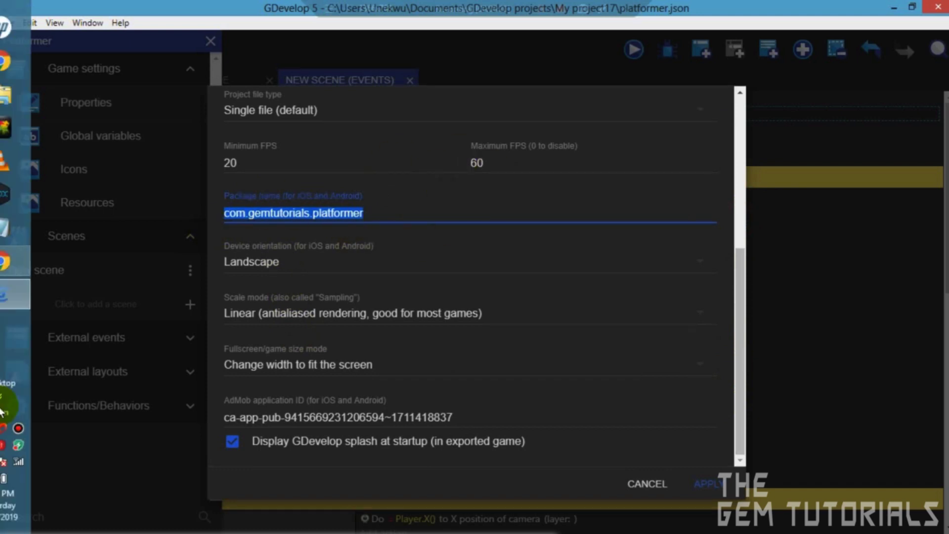
- Switch back to AdMob in Chrome and name the banner ad unit com.gemtutorials.platformer
{"action": "left_click", "coordinate": [3, 278]}
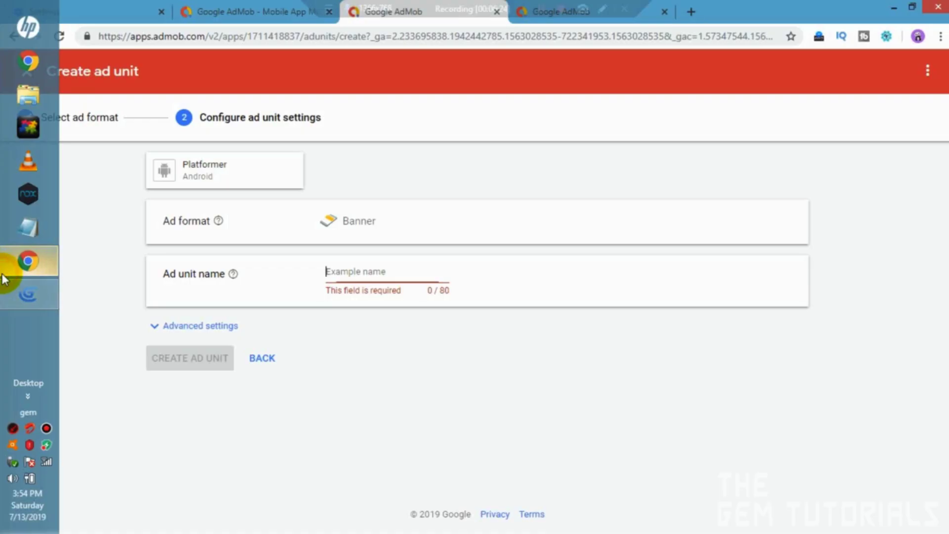
{"action": "type", "text": "com.gemtutorials.platformer"}
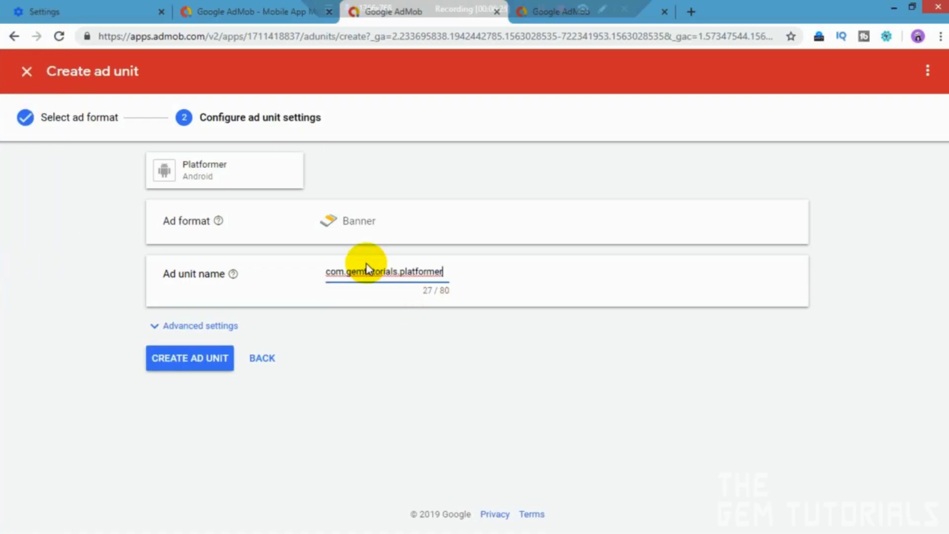
{"action": "mouse_move", "coordinate": [1, 214]}
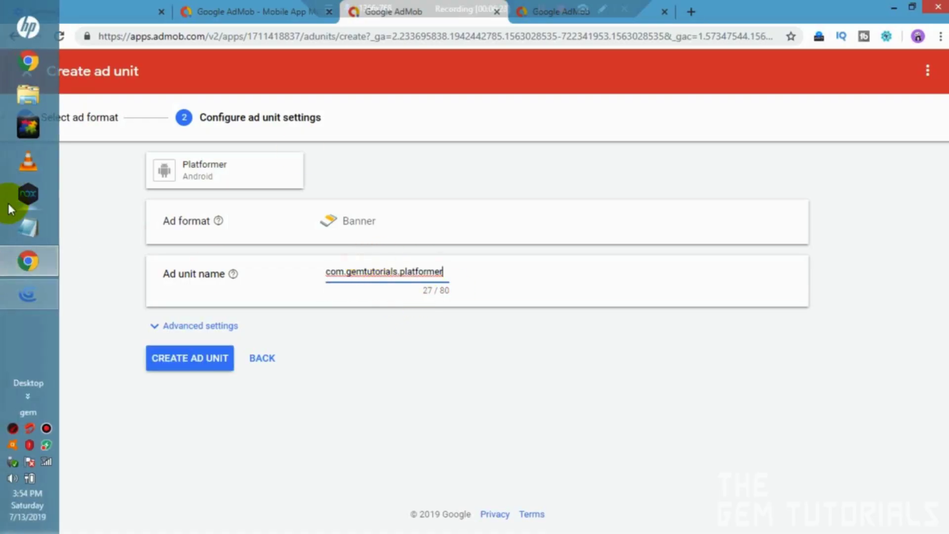
{"action": "left_click", "coordinate": [21, 263]}
{"action": "left_click", "coordinate": [21, 262]}
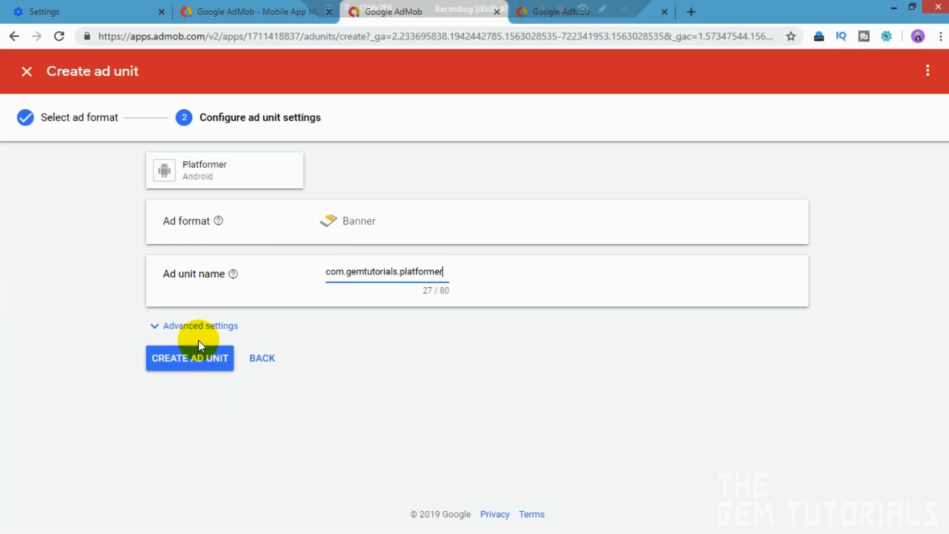
- Examine the ad unit's advanced settings, toggling the Video and text ad types off and on and reading the eCPM floor help
{"action": "left_click", "coordinate": [195, 326]}
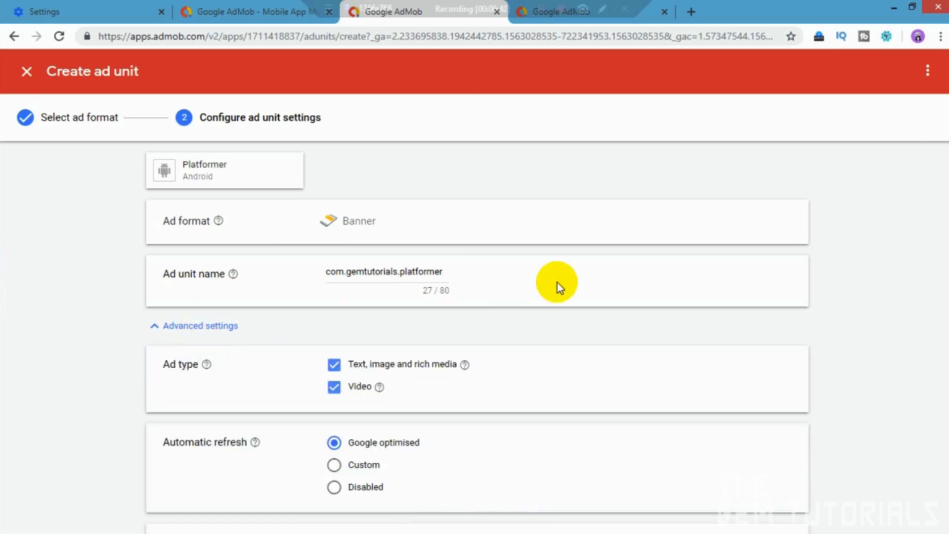
{"action": "scroll", "coordinate": [276, 314], "scroll_direction": "down", "scroll_amount": 2}
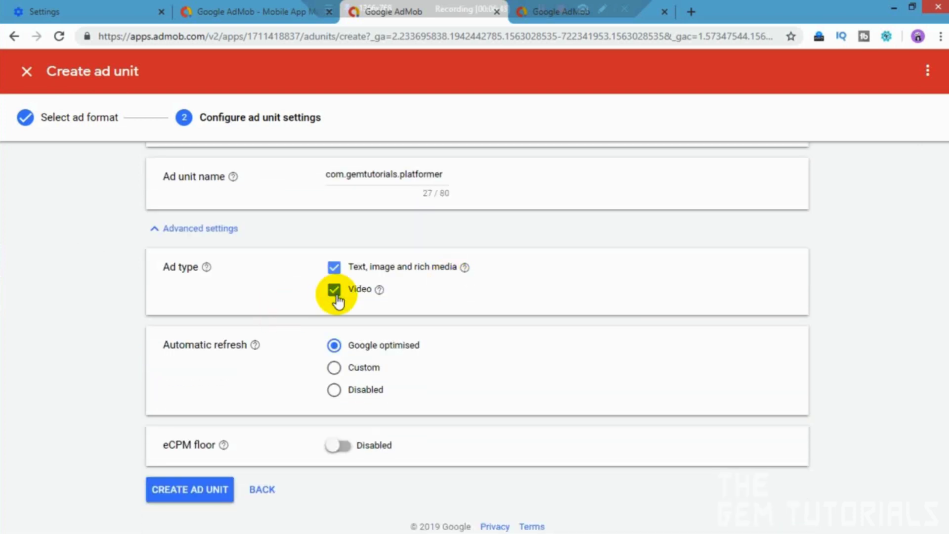
{"action": "left_click", "coordinate": [335, 290]}
{"action": "left_click", "coordinate": [335, 290]}
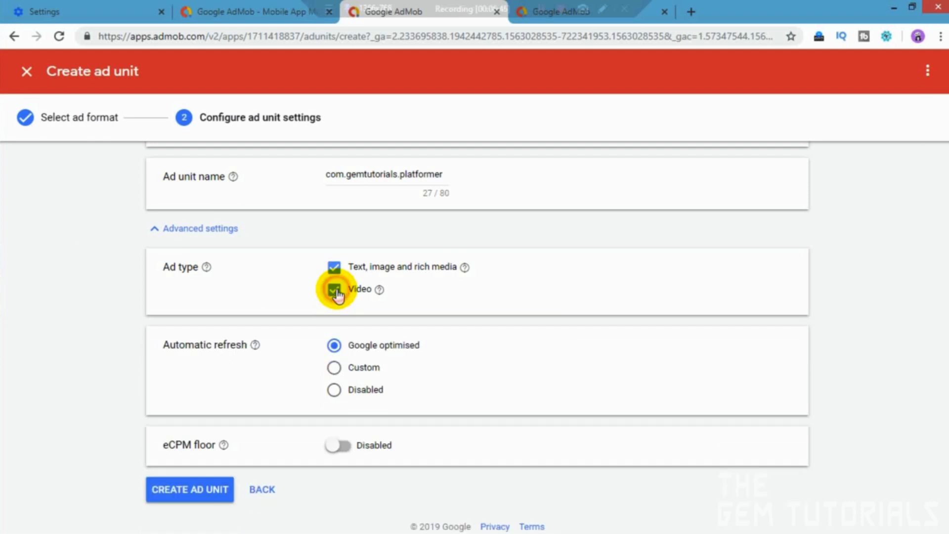
{"action": "left_click", "coordinate": [337, 273]}
{"action": "left_click", "coordinate": [337, 273]}
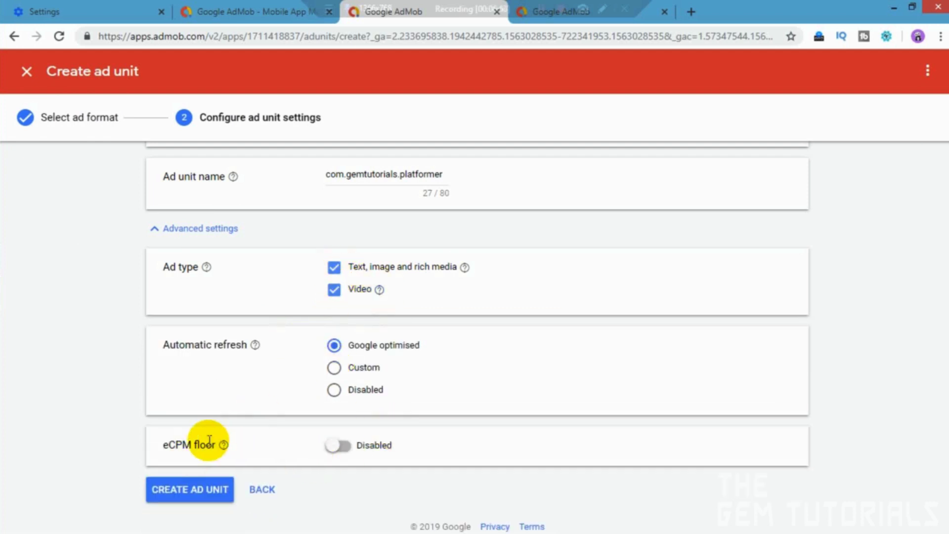
{"action": "left_click", "coordinate": [224, 445]}
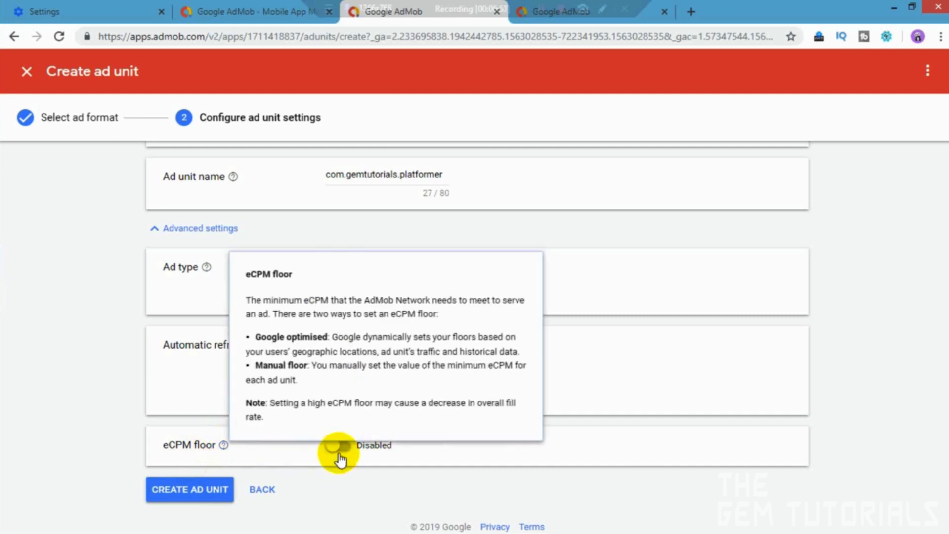
- Create the banner ad unit and copy its ad unit ID
{"action": "left_click", "coordinate": [190, 490]}
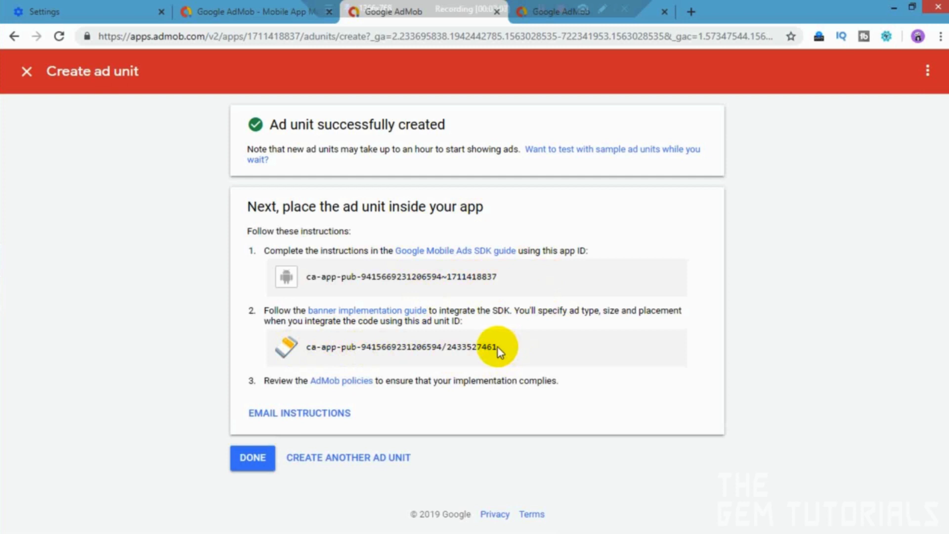
{"action": "left_click_drag", "start_coordinate": [501, 349], "coordinate": [305, 349]}
{"action": "key", "text": "ctrl+c"}
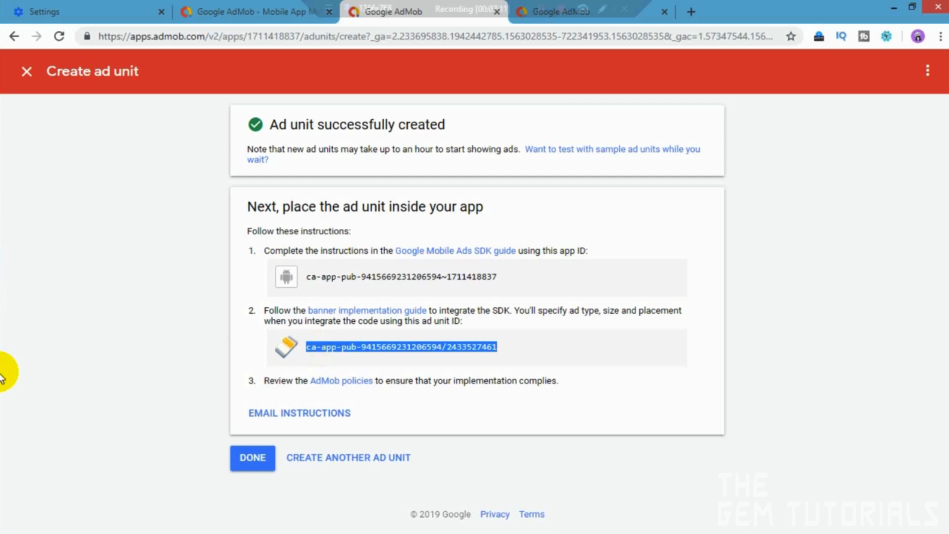
- Switch to GDevelop and set the Load banner action's Android banner ID to the copied ad unit ID, enclosed in double quotes
{"action": "left_click", "coordinate": [14, 292]}
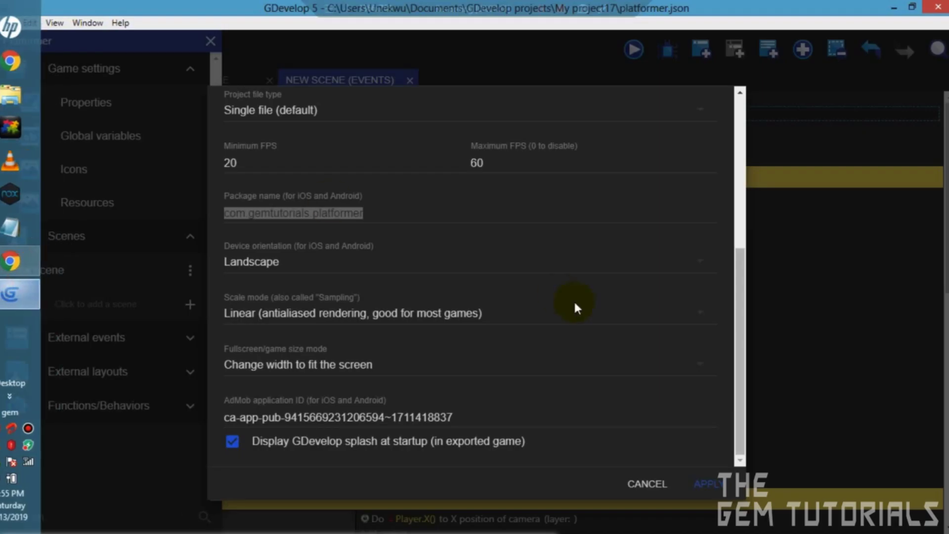
{"action": "key", "text": "Escape"}
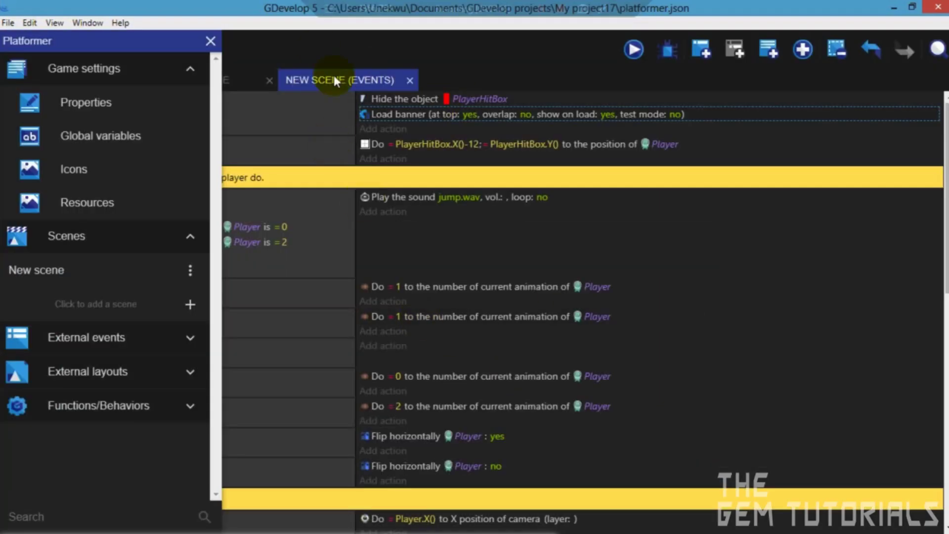
{"action": "double_click", "coordinate": [405, 112]}
{"action": "left_click", "coordinate": [378, 172]}
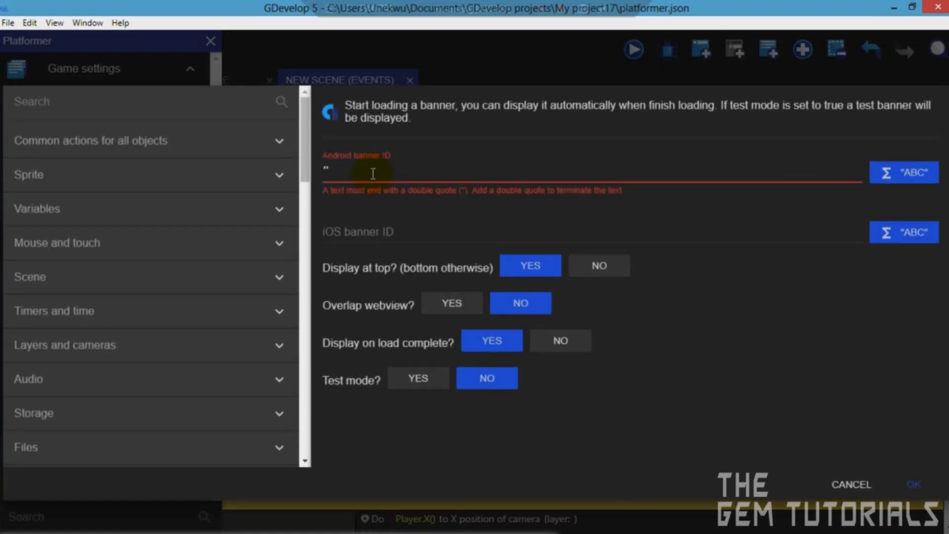
{"action": "type", "text": "\""}
{"action": "key", "text": "ctrl+v"}
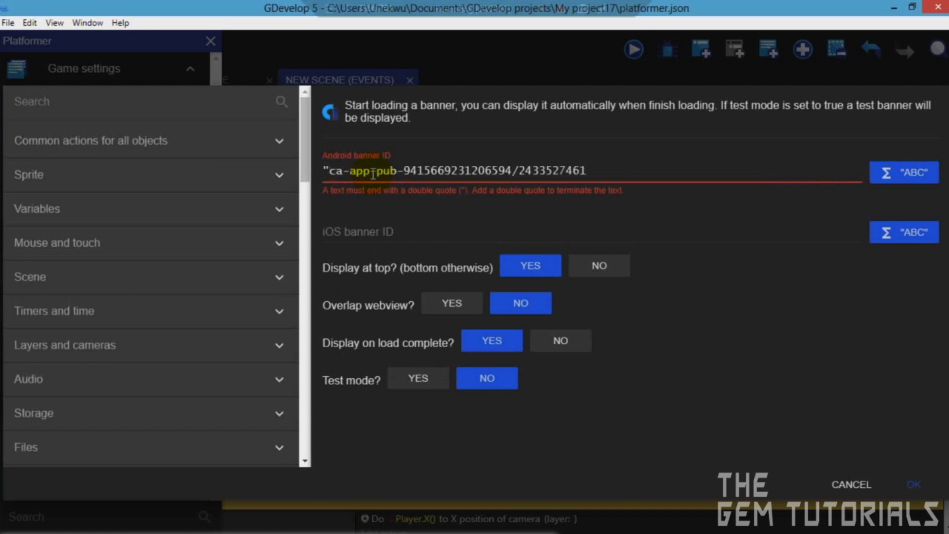
{"action": "type", "text": "\""}
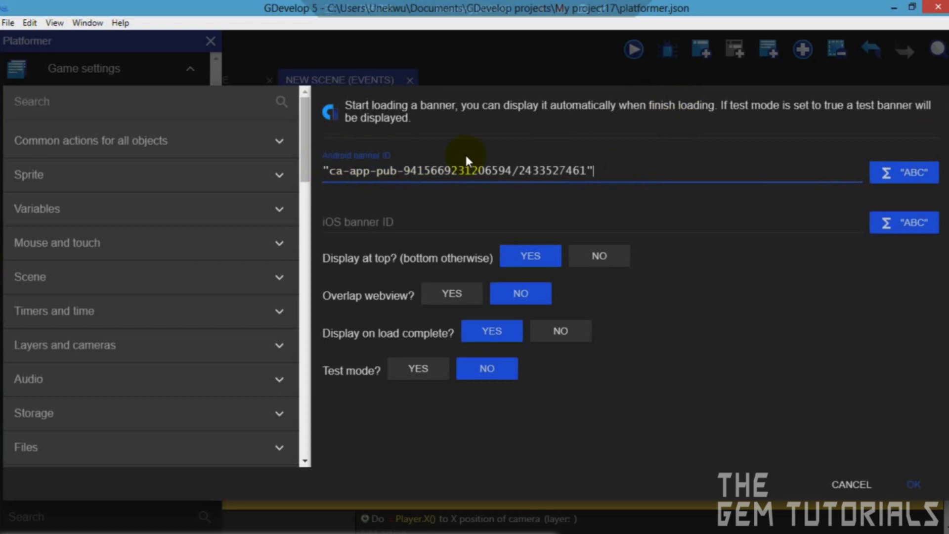
{"action": "key", "text": "BackSpace"}
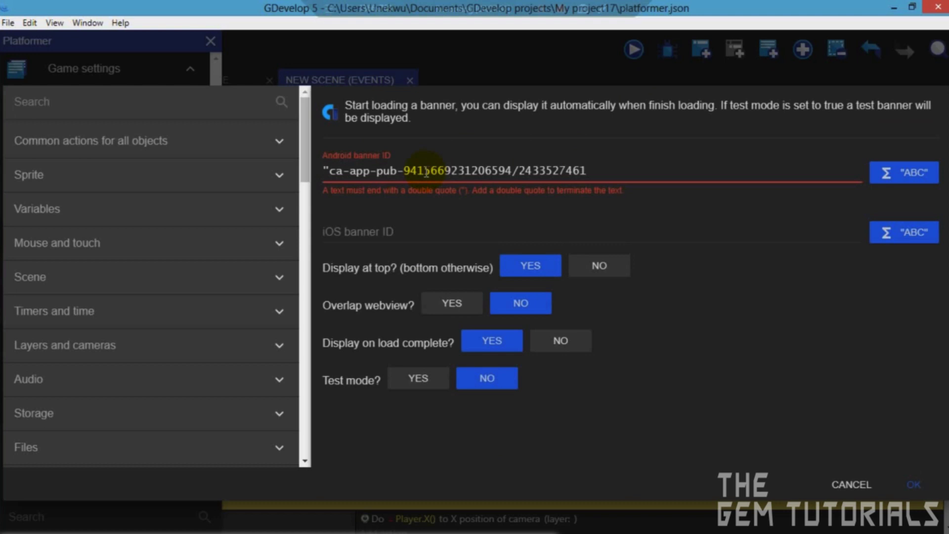
{"action": "type", "text": "\""}
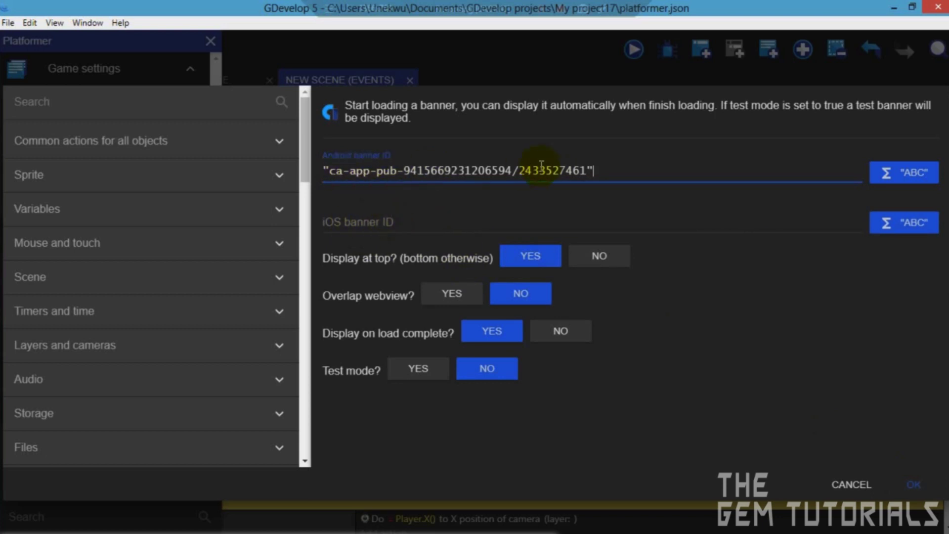
{"action": "left_click", "coordinate": [910, 481]}
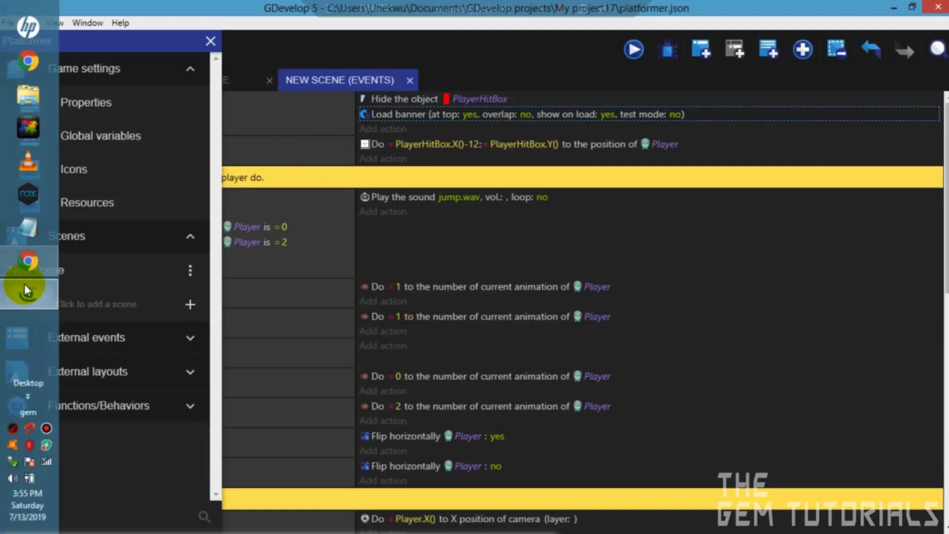
- Switch to Chrome to finish the AdMob ad unit creation, and return to GDevelop to close the project manager
{"action": "left_click", "coordinate": [26, 262]}
{"action": "left_click", "coordinate": [252, 458]}
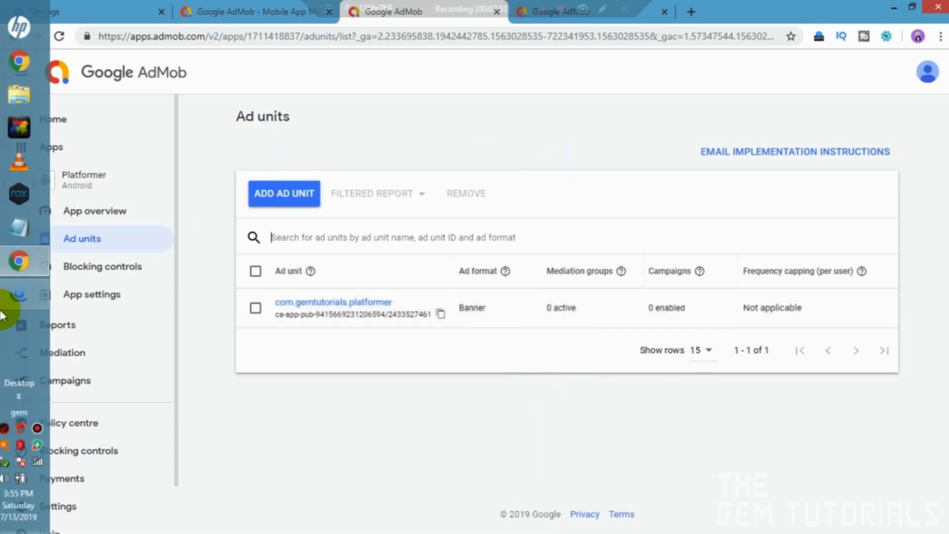
{"action": "left_click", "coordinate": [32, 281]}
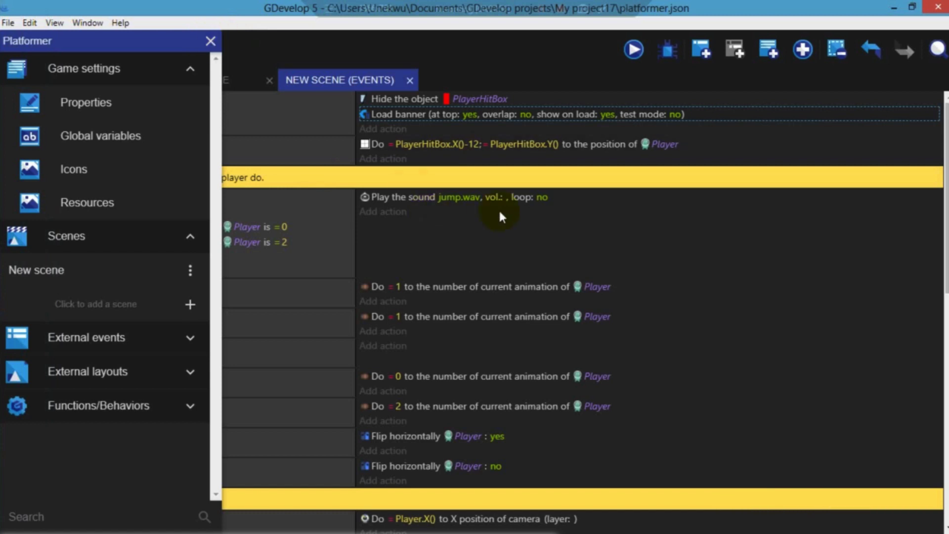
{"action": "left_click", "coordinate": [211, 41]}
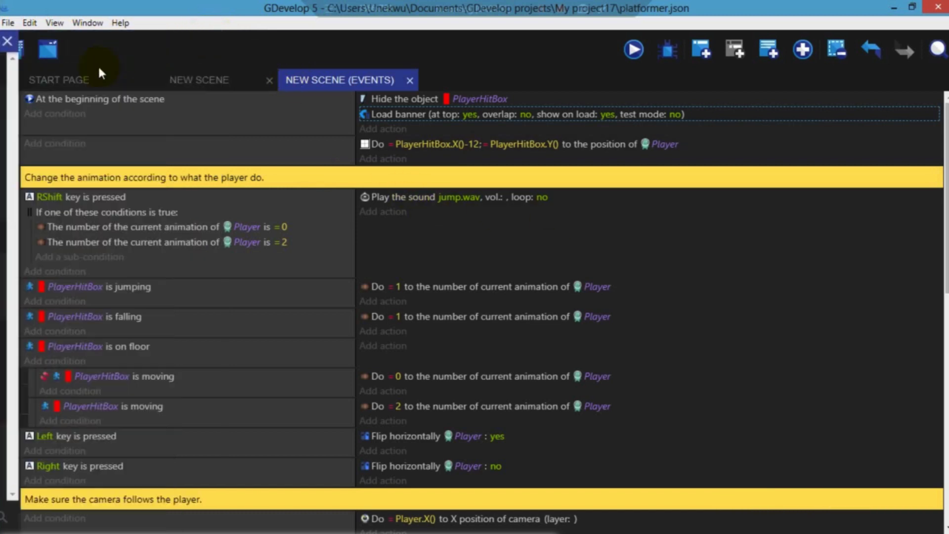
{"action": "left_click", "coordinate": [26, 259]}
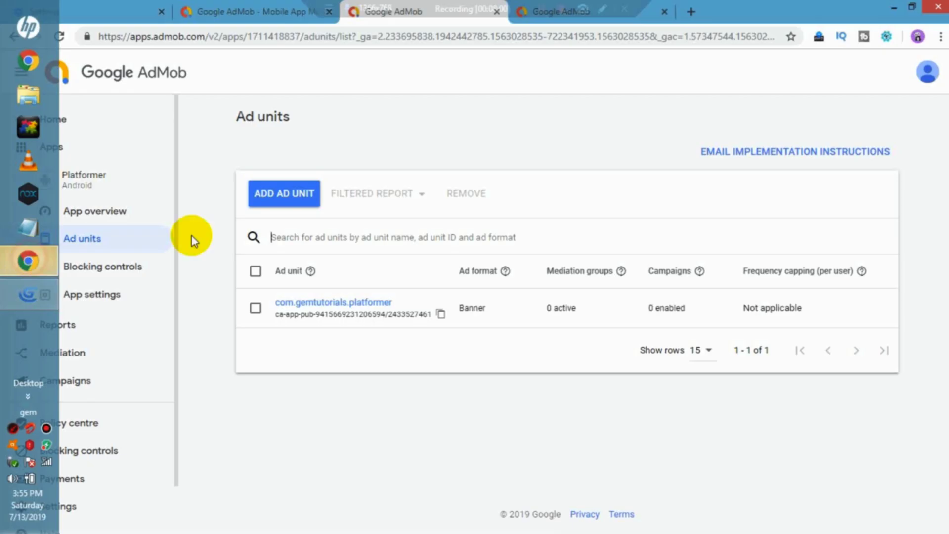
{"action": "left_click", "coordinate": [22, 293]}
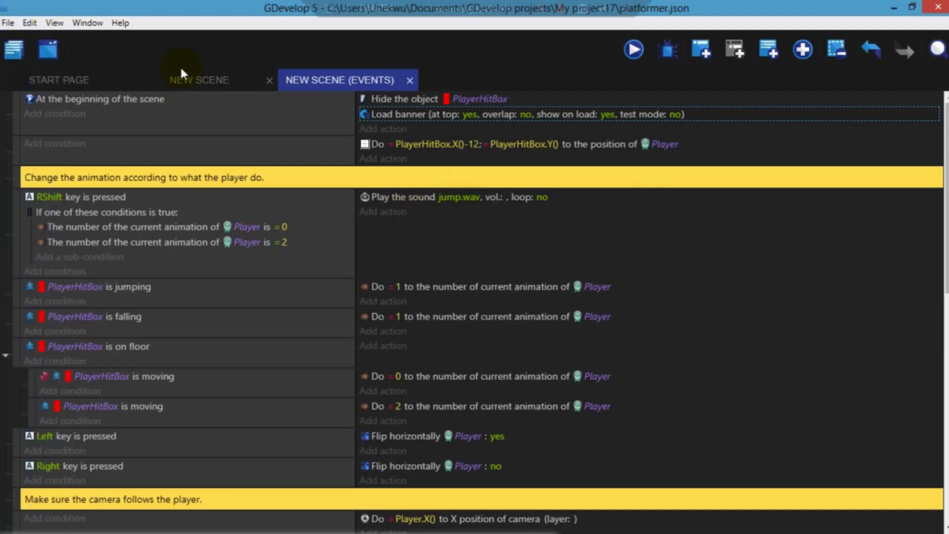
{"action": "left_click", "coordinate": [182, 81]}
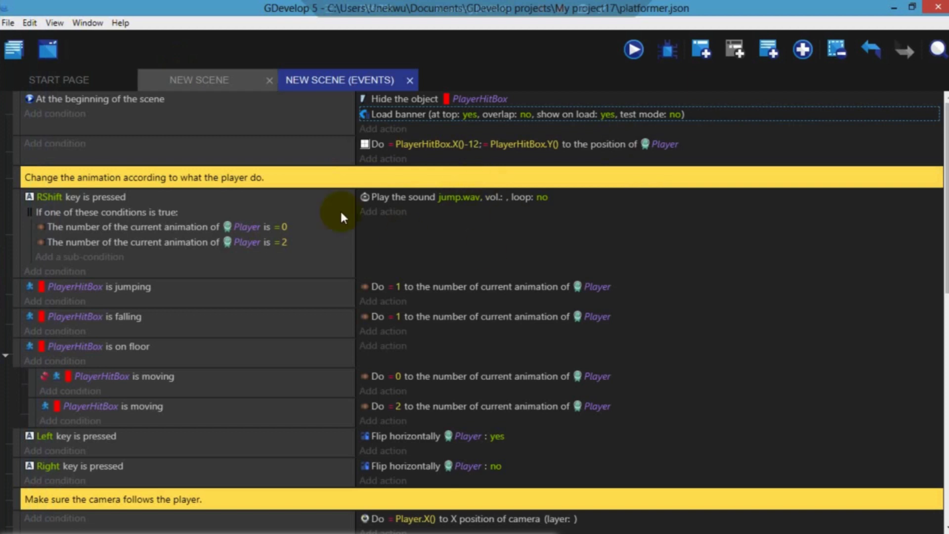